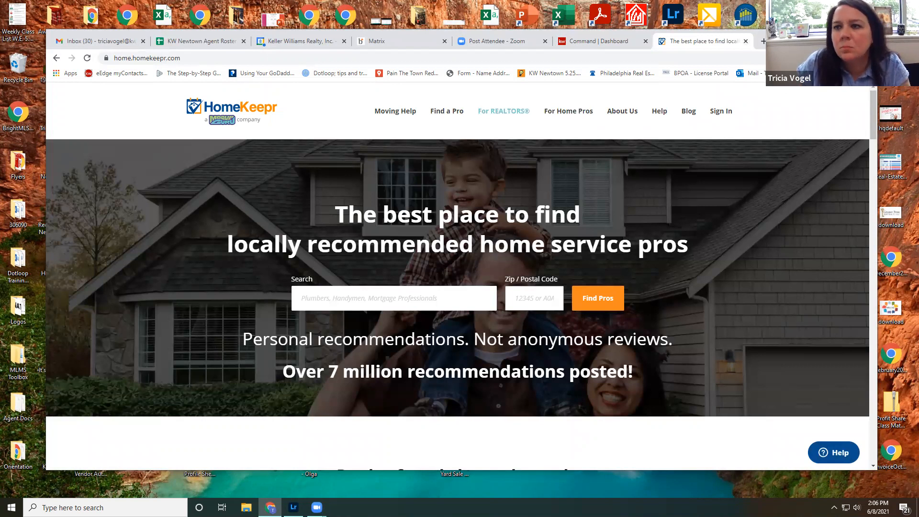
Sign in to HomeKeepr's Realtors portal with the account email and password, and save the password in the browser.
left_click(845, 37)
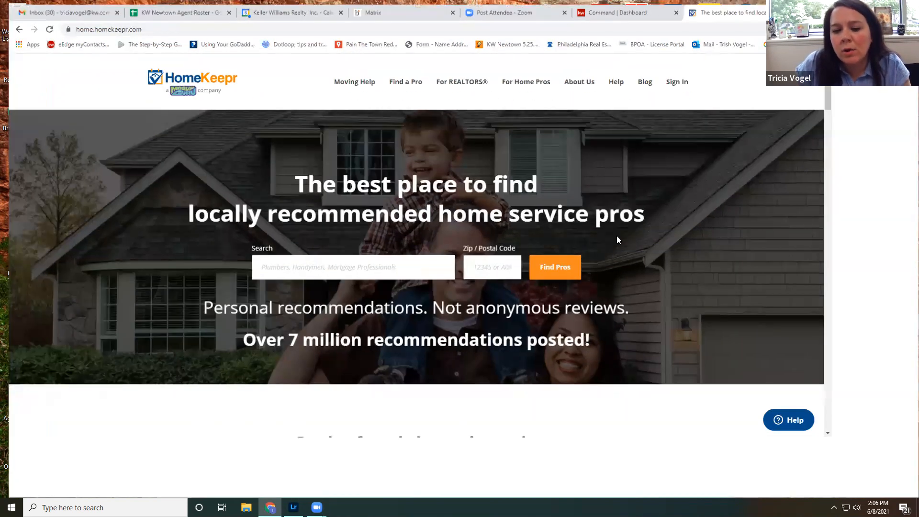
mouse_move(738, 81)
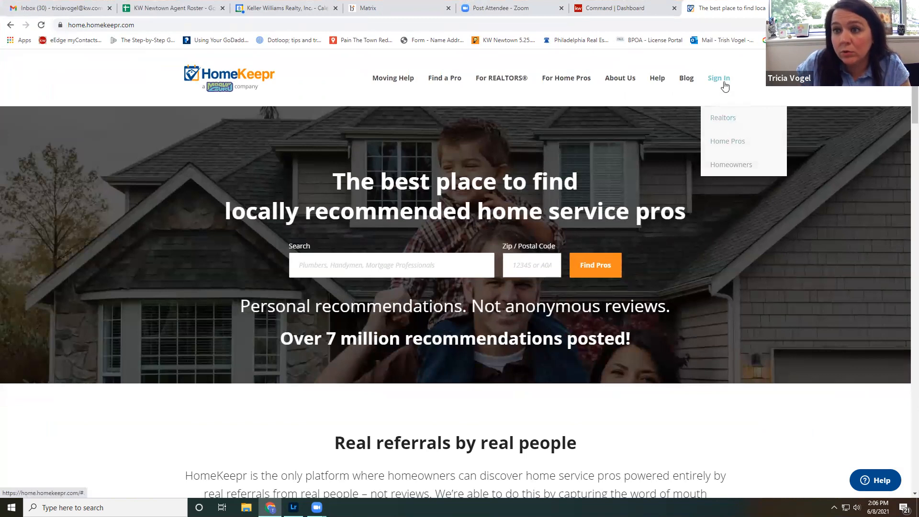
left_click(720, 119)
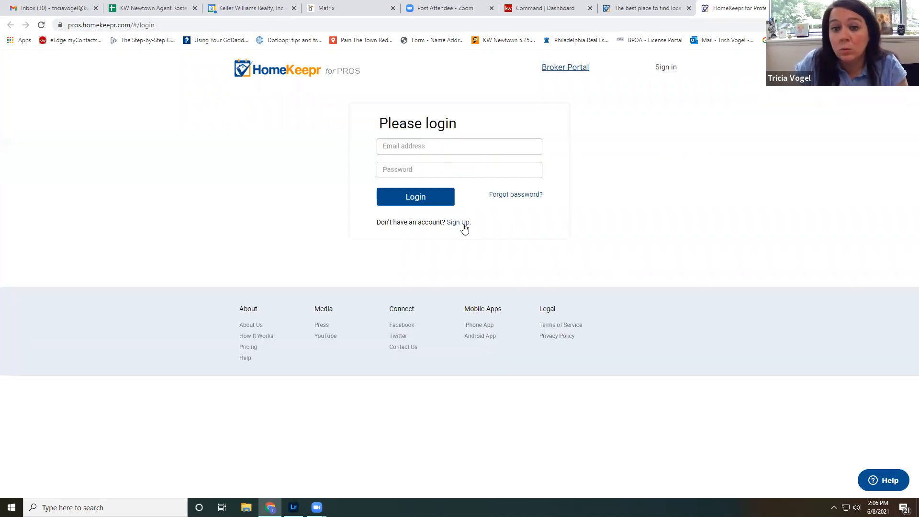
left_click(400, 148)
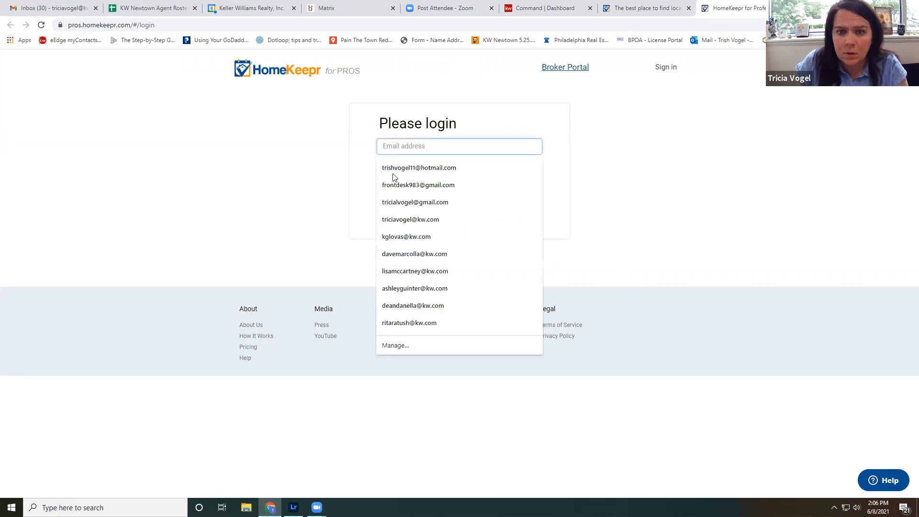
left_click(397, 219)
left_click(415, 170)
type("•••••••••")
key("Return")
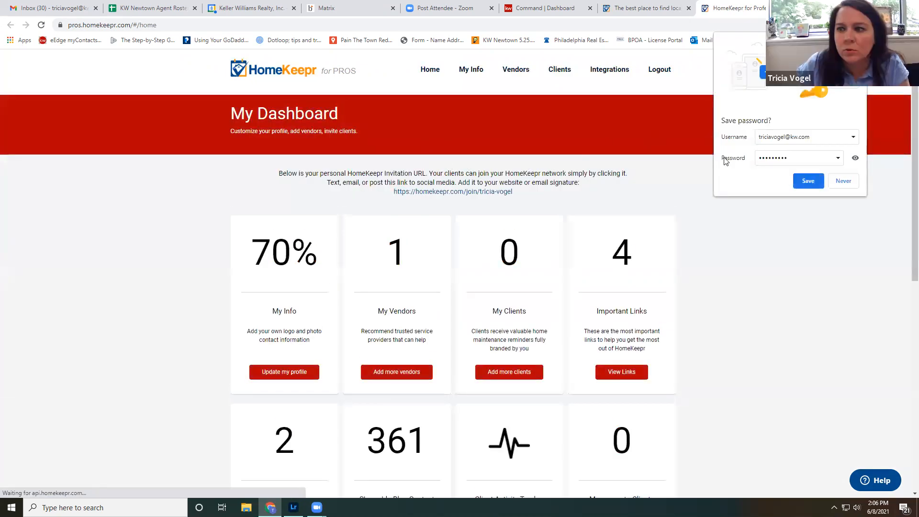
left_click(809, 181)
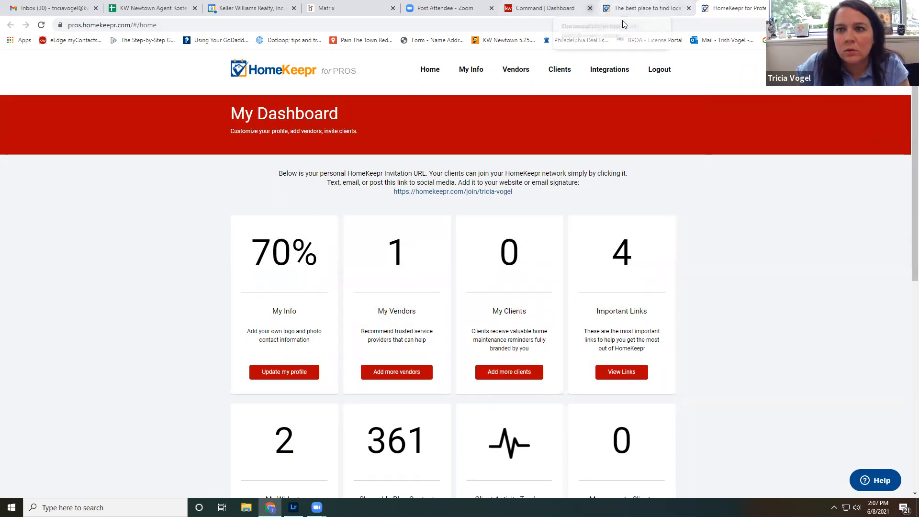
Close the HomeKeepr homepage, switch to KW Command, create a new Consumer sub-page on the agent site, and name it Blog.
left_click(689, 8)
left_click(546, 8)
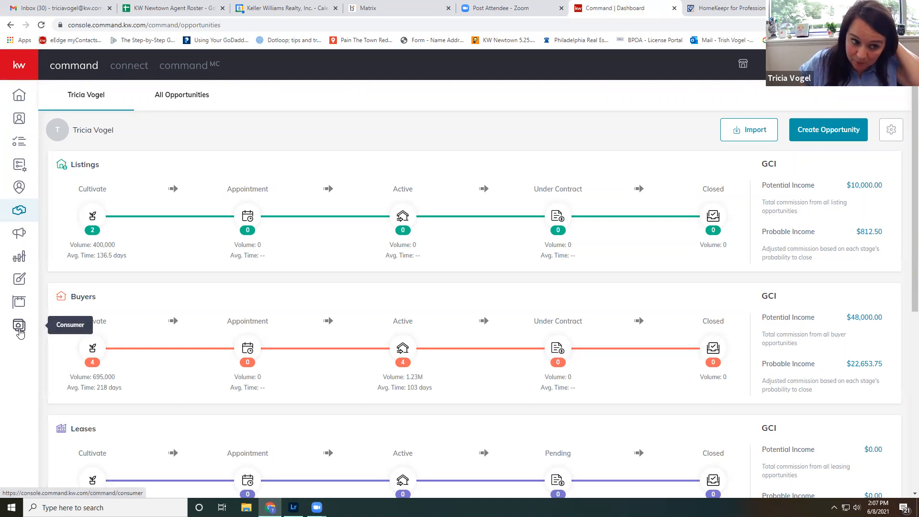
left_click(20, 334)
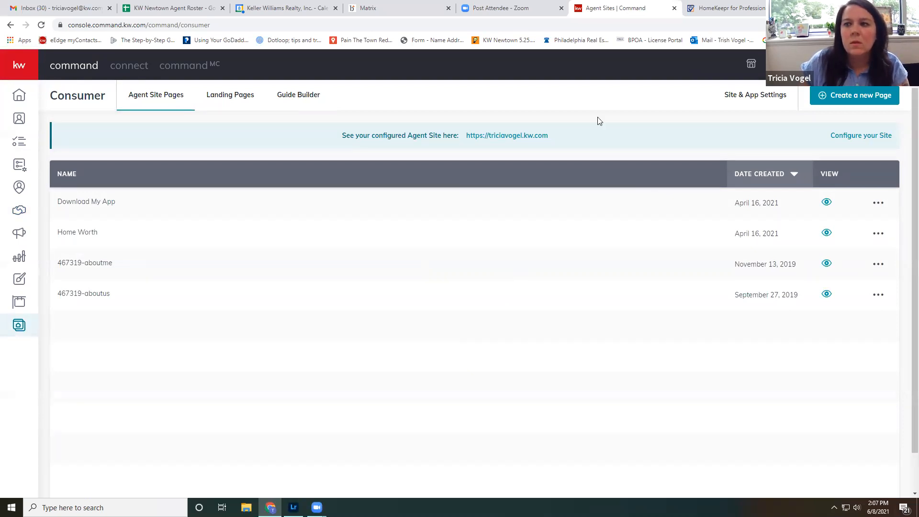
left_click(858, 95)
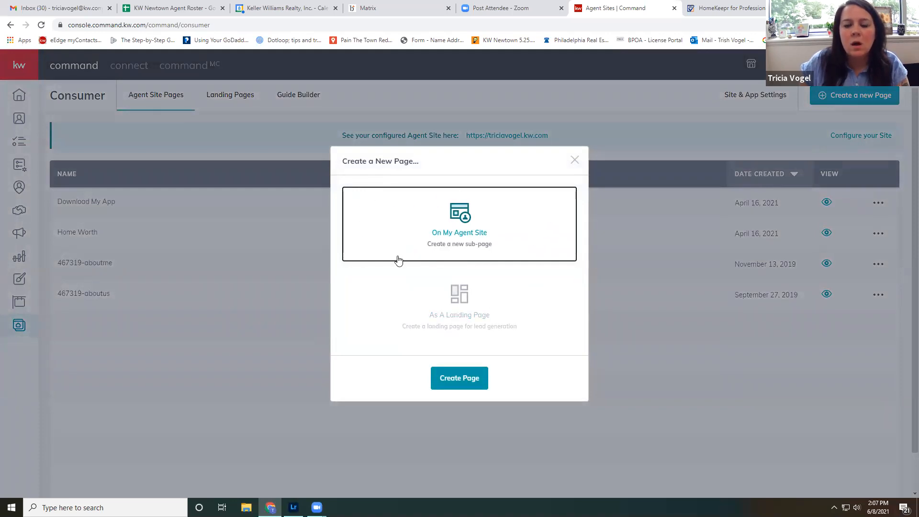
left_click(460, 381)
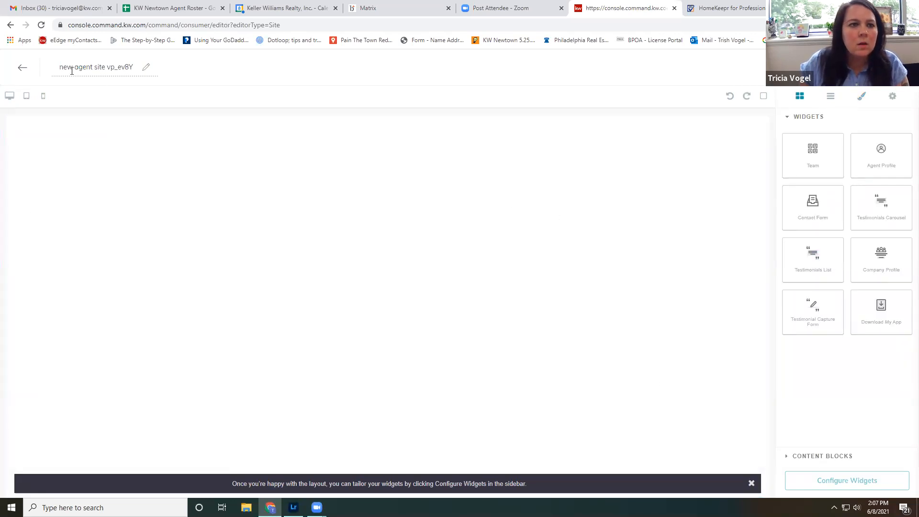
left_click_drag(61, 66, 164, 60)
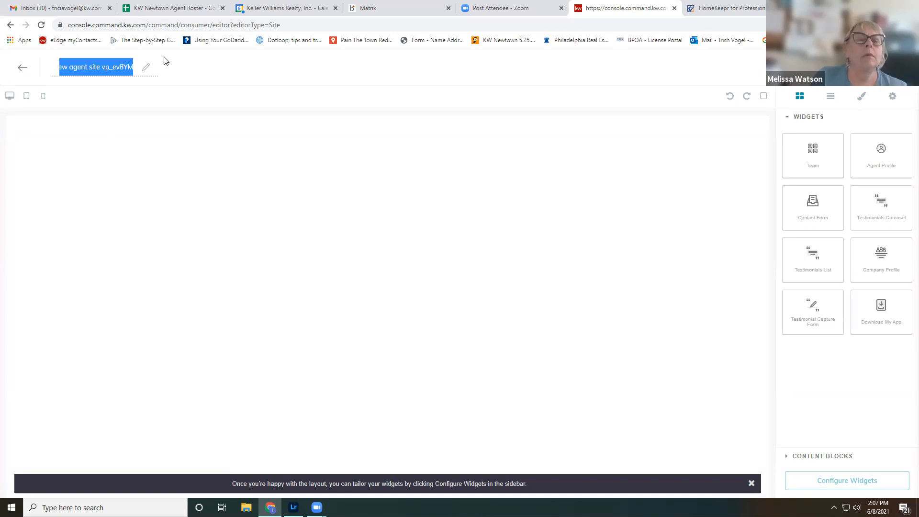
type("Blog")
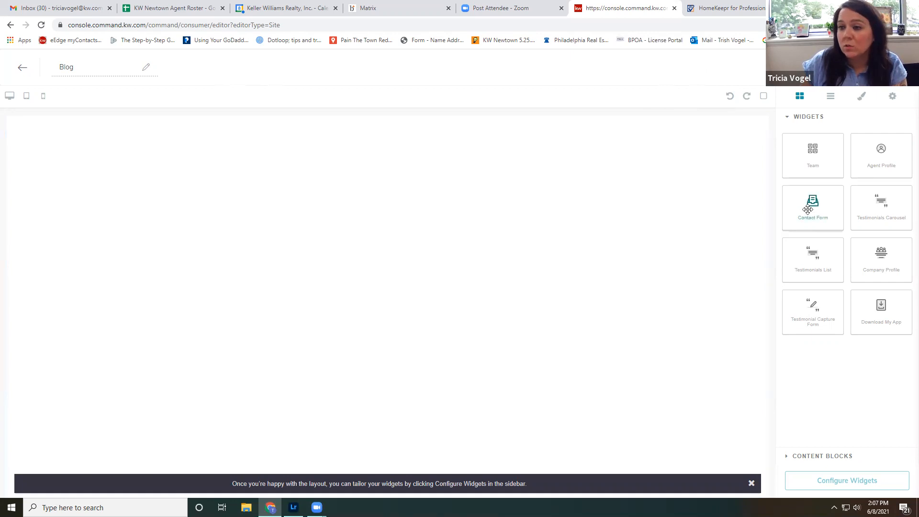
left_click_drag(829, 212, 469, 244)
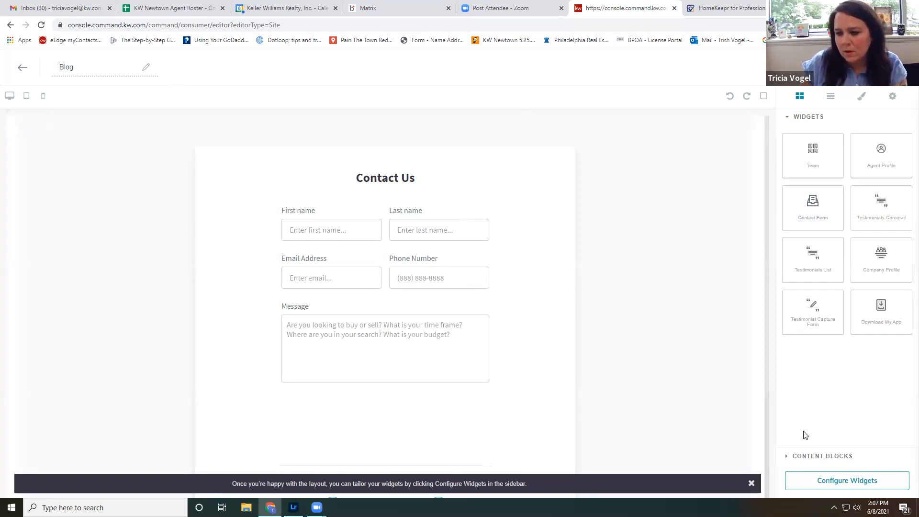
left_click(618, 193)
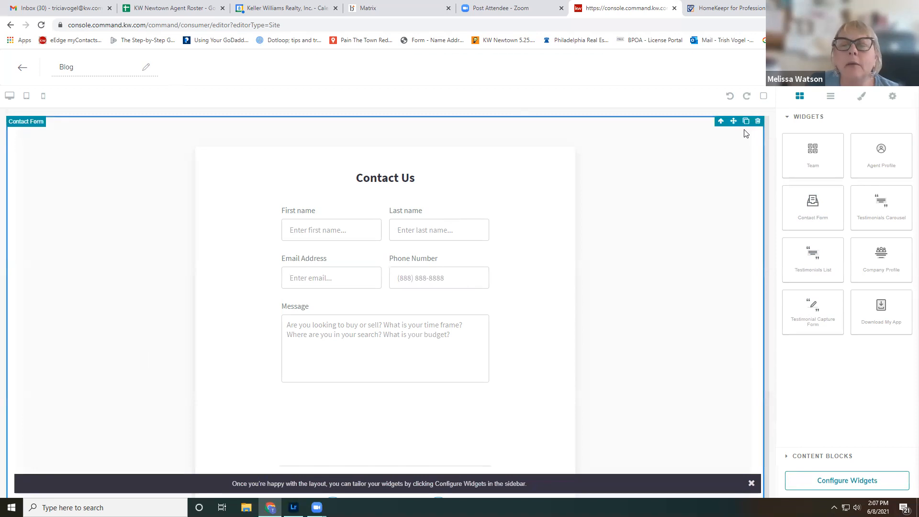
left_click(758, 122)
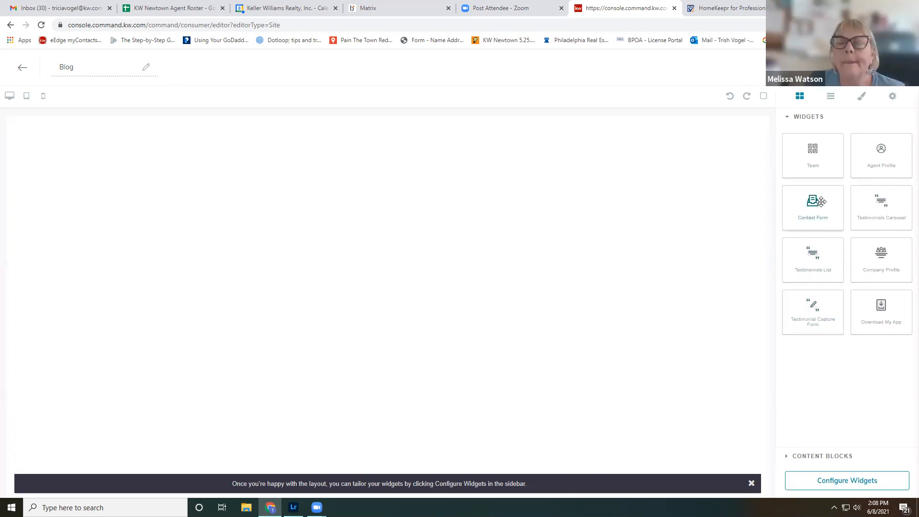
Add a Contact Form widget to the Blog page and insert a Text content block above it.
left_click_drag(821, 201, 504, 391)
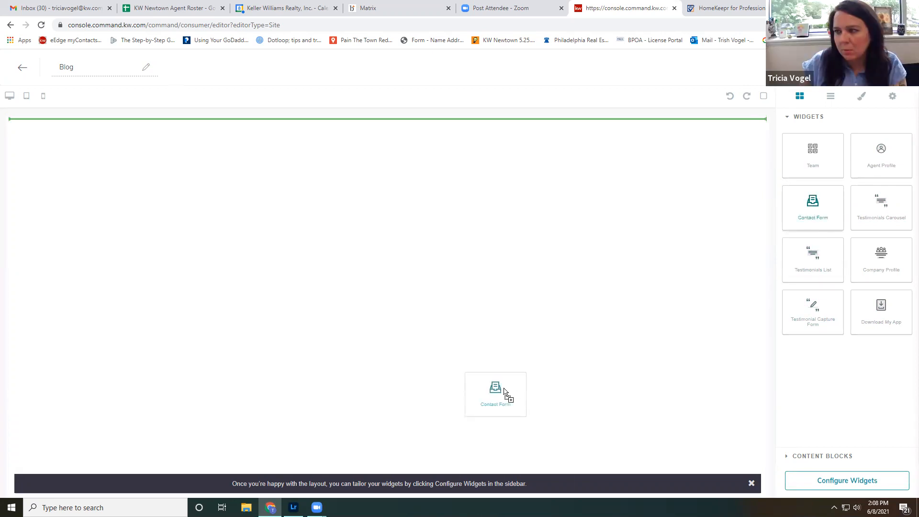
left_click_drag(505, 392, 504, 389)
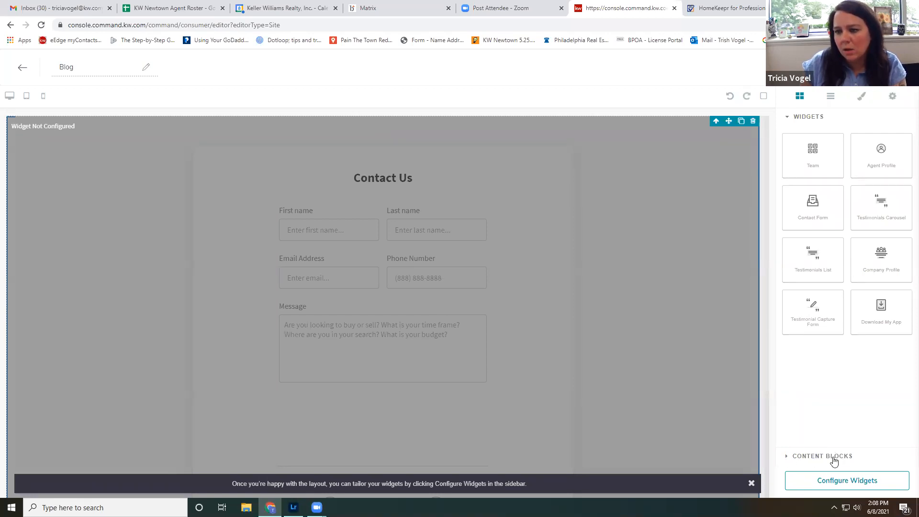
left_click(826, 456)
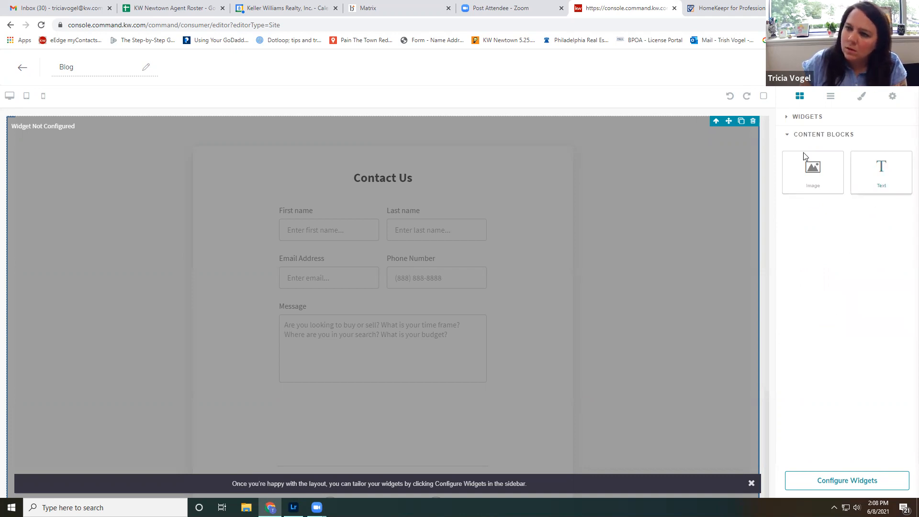
left_click_drag(886, 168, 617, 120)
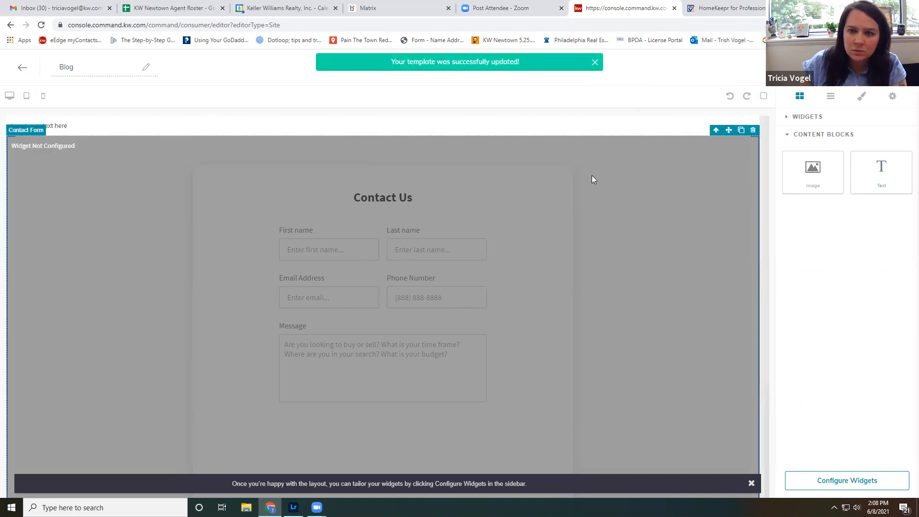
Replace the unconfigured contact form with a fresh Contact Form widget below the text block.
left_click(753, 130)
left_click(808, 116)
left_click_drag(787, 198, 574, 216)
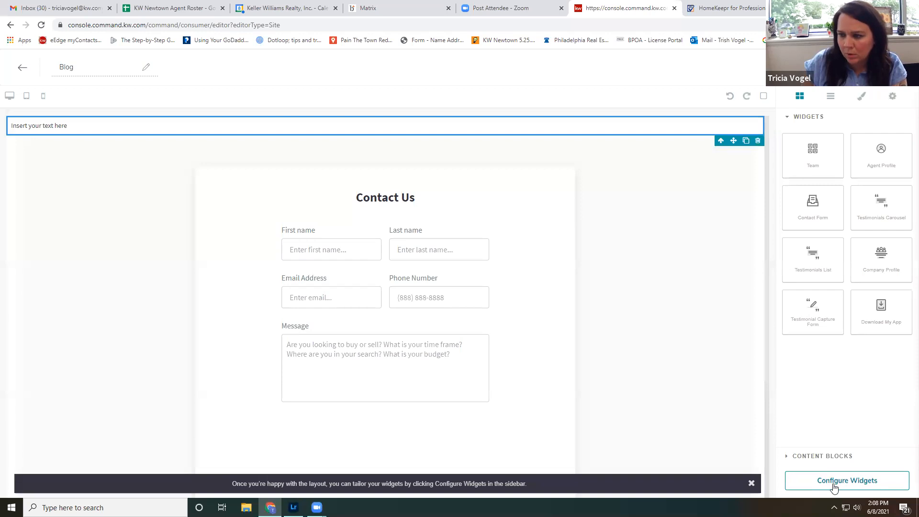
left_click(831, 461)
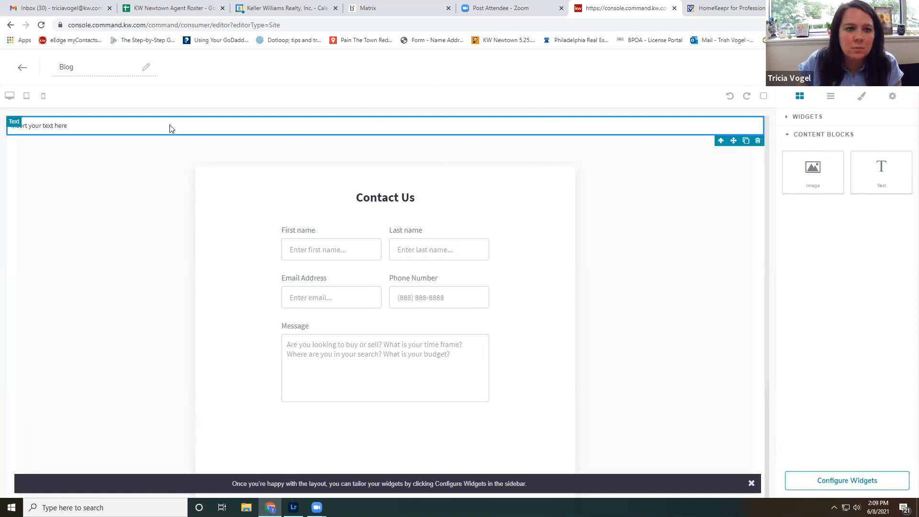
Switch to HomeKeepr and copy the iFrame code of My Blog Widget, the version meant for KW Command.
left_click(741, 12)
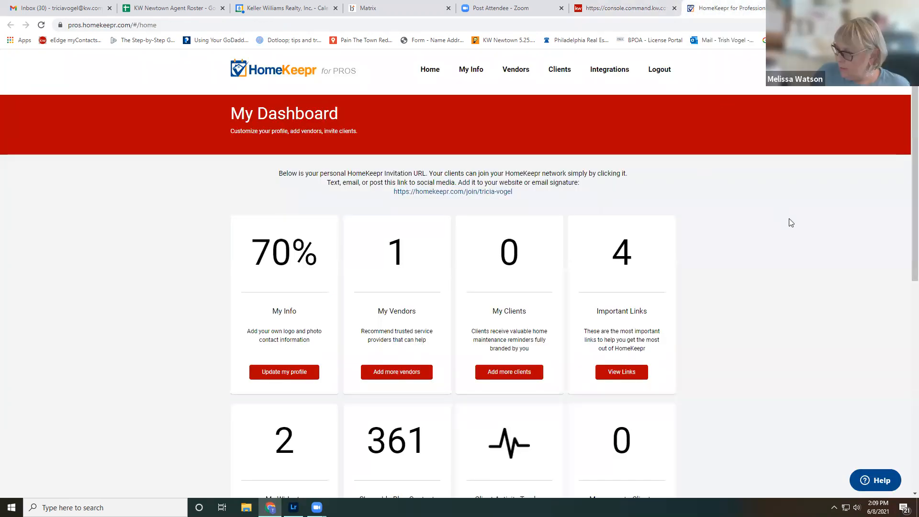
scroll(771, 241, "down", 2)
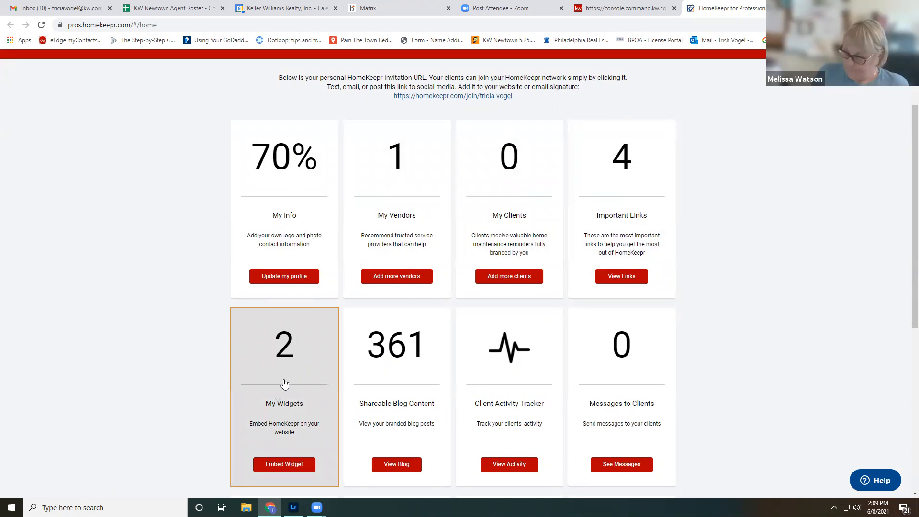
scroll(284, 384, "down", 1)
left_click(282, 349)
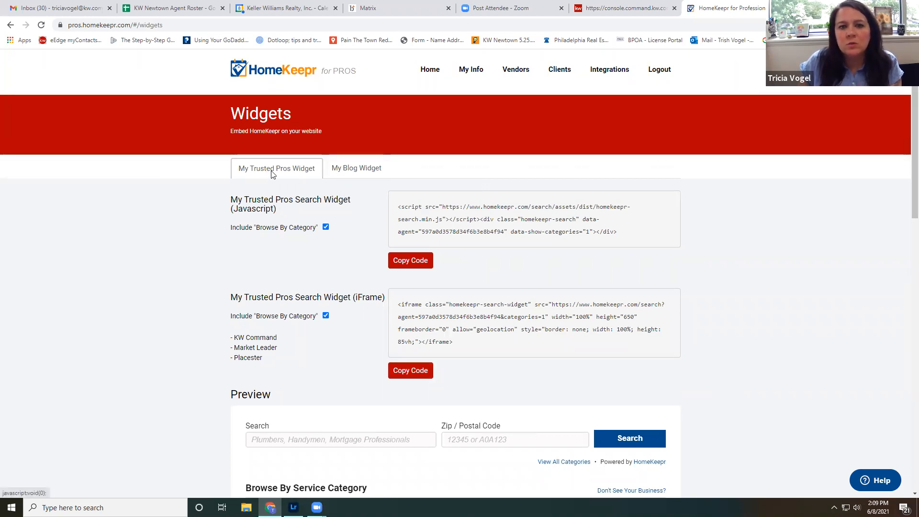
left_click(359, 177)
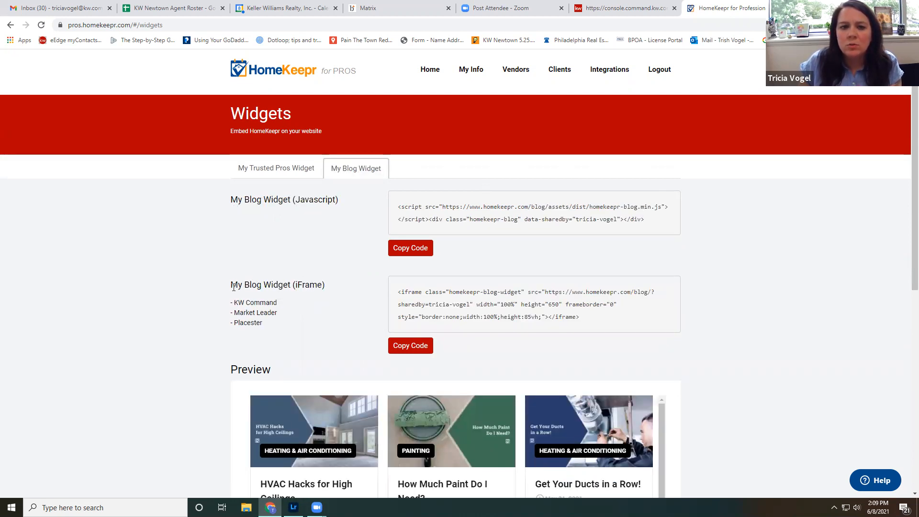
left_click_drag(230, 286, 301, 291)
left_click(266, 301)
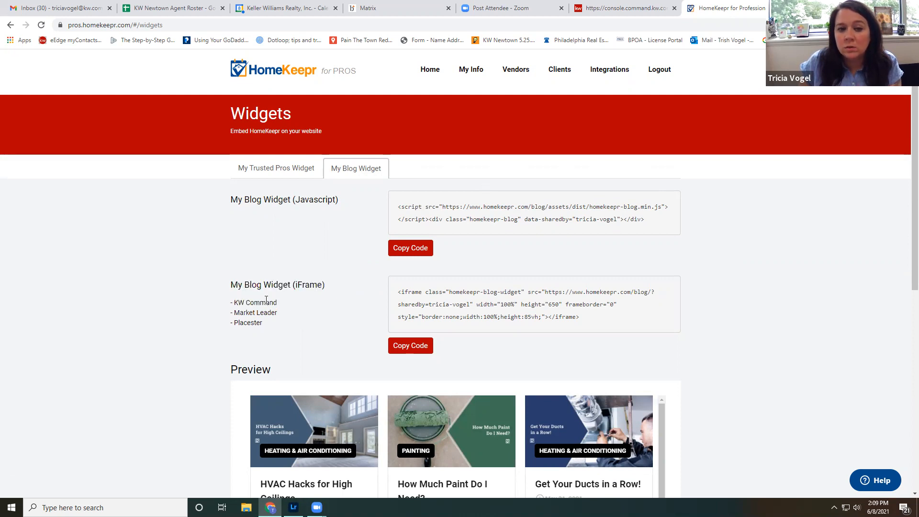
left_click_drag(238, 304, 265, 303)
left_click(268, 311)
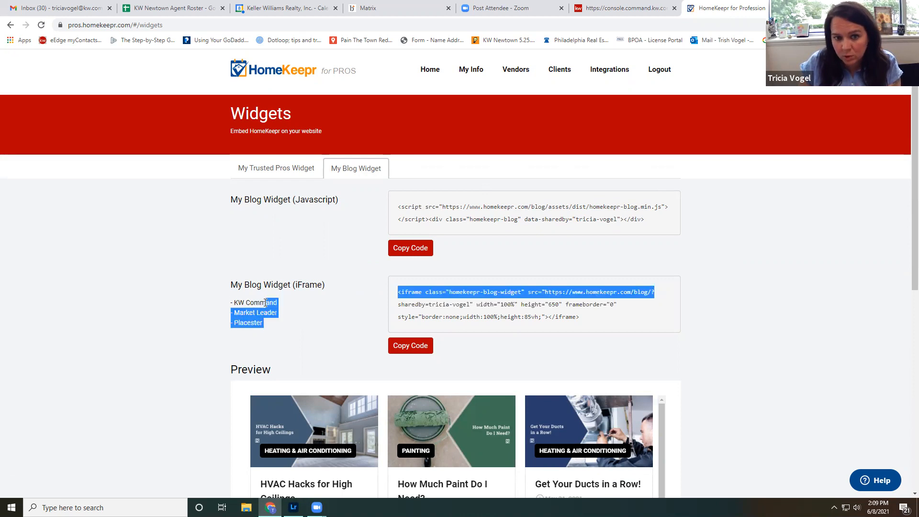
left_click(415, 350)
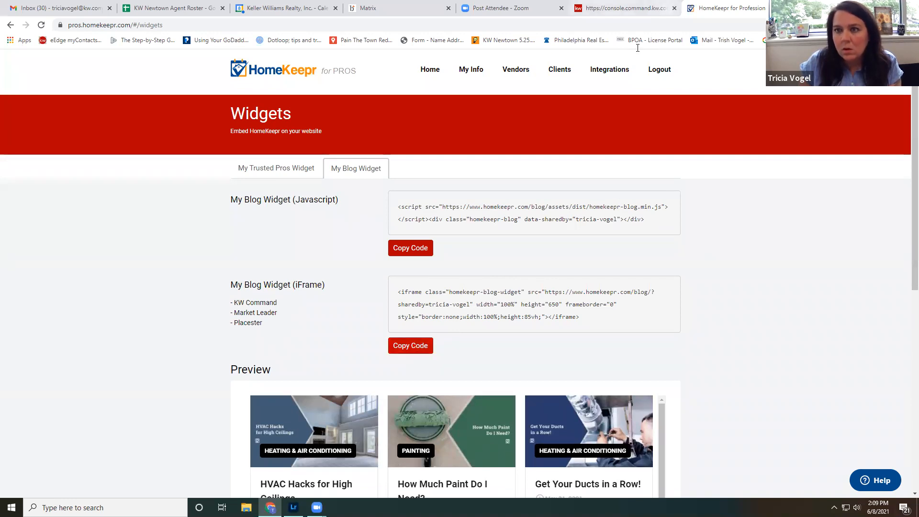
Return to the Blog page in Command and replace the text block's placeholder with the copied iFrame code.
key("ctrl+shift+Tab")
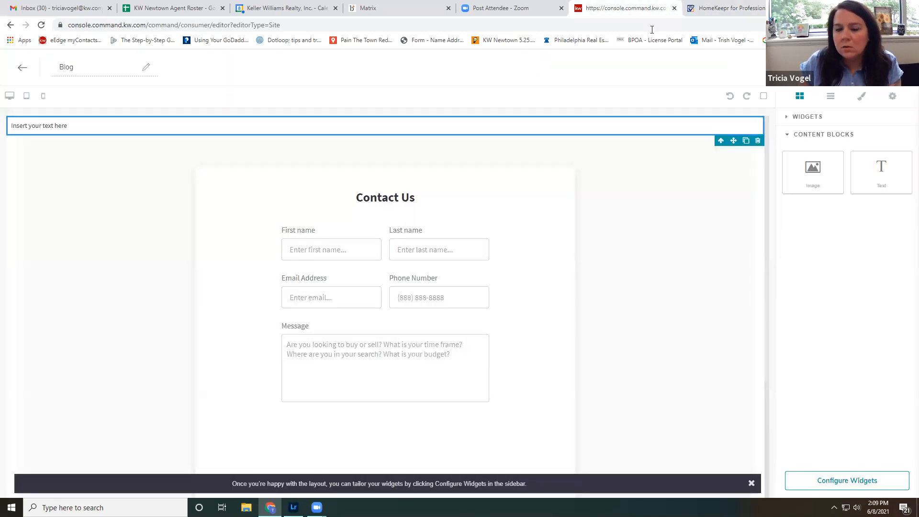
left_click(82, 129)
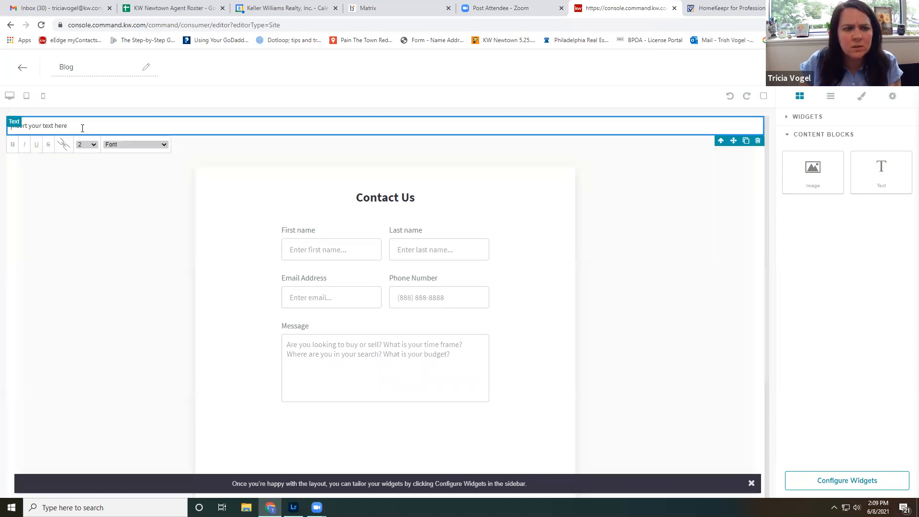
left_click_drag(86, 129, 4, 130)
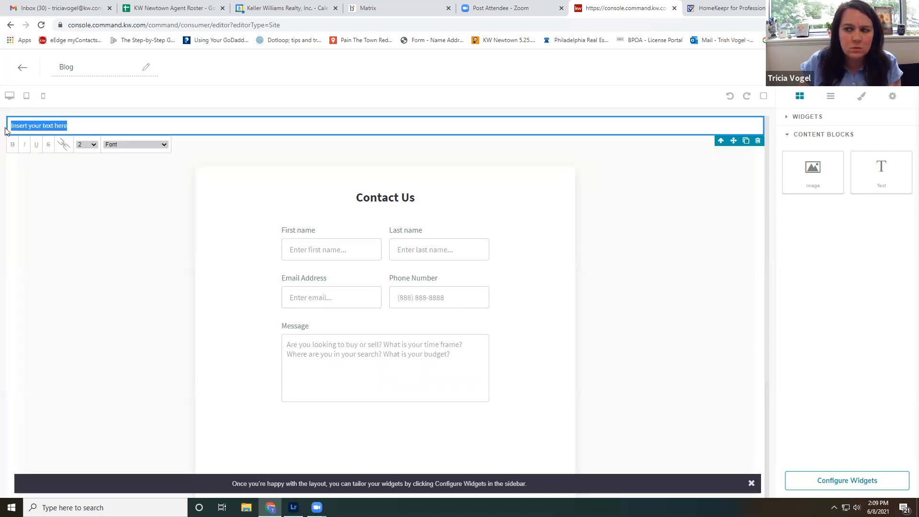
key("BackSpace")
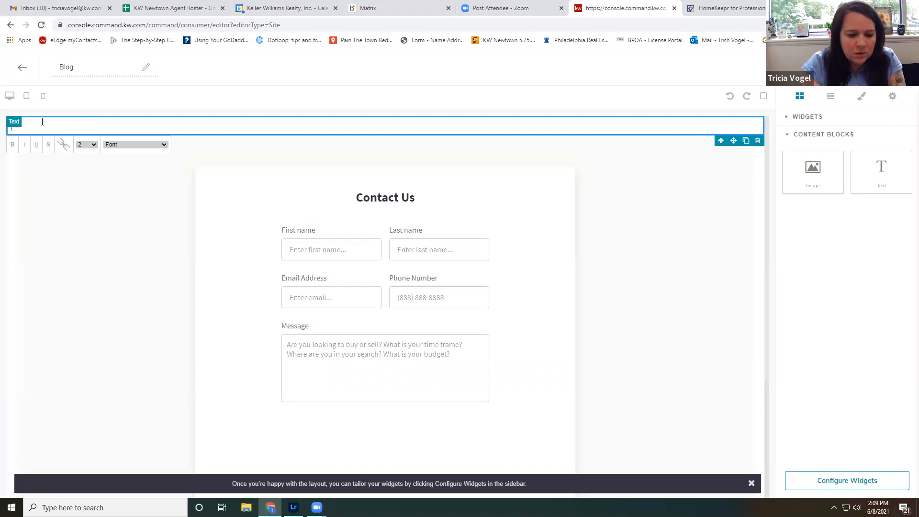
key("ctrl+v")
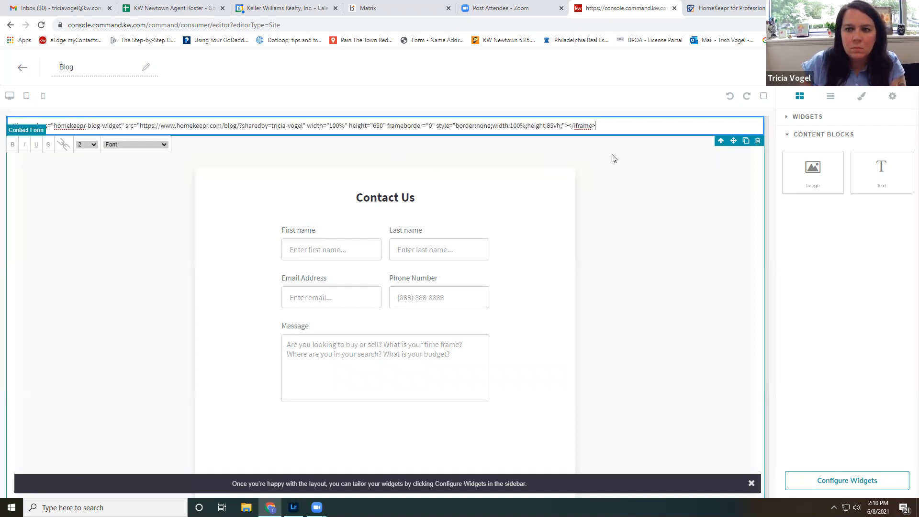
left_click(612, 128)
key("ctrl+a")
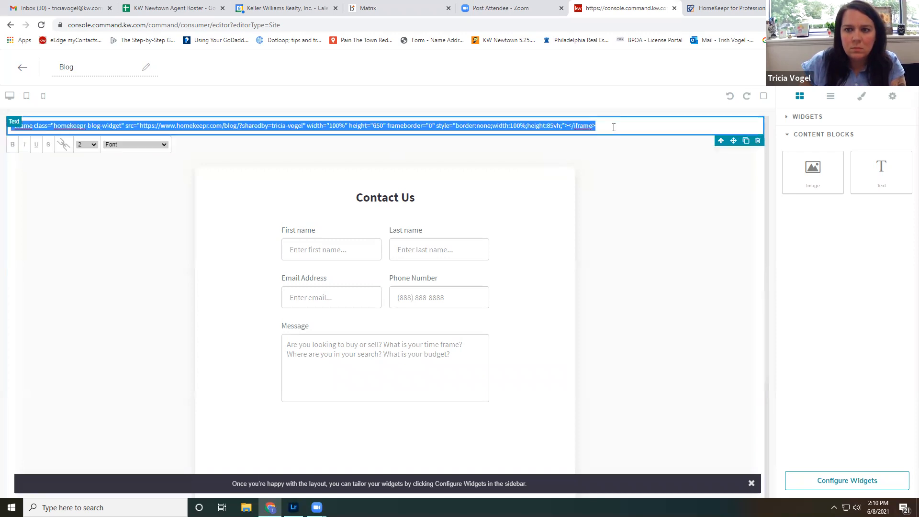
left_click(638, 167)
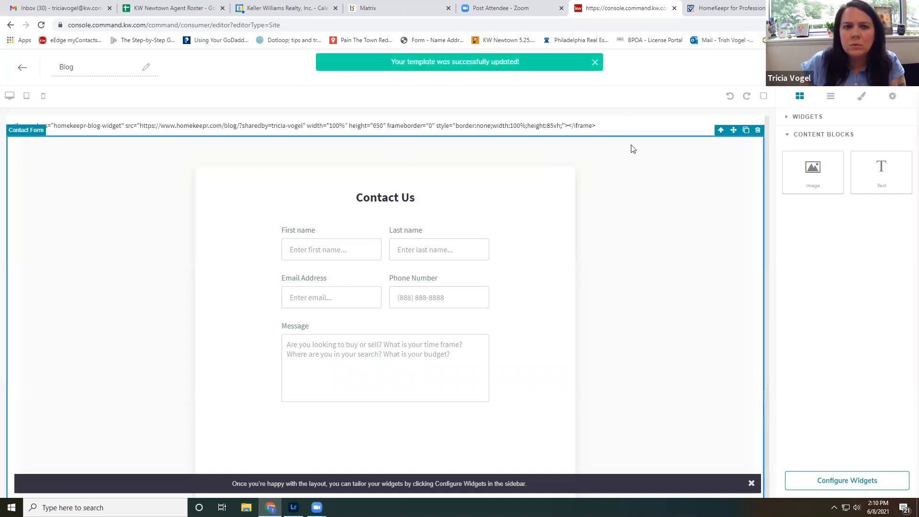
left_click(629, 125)
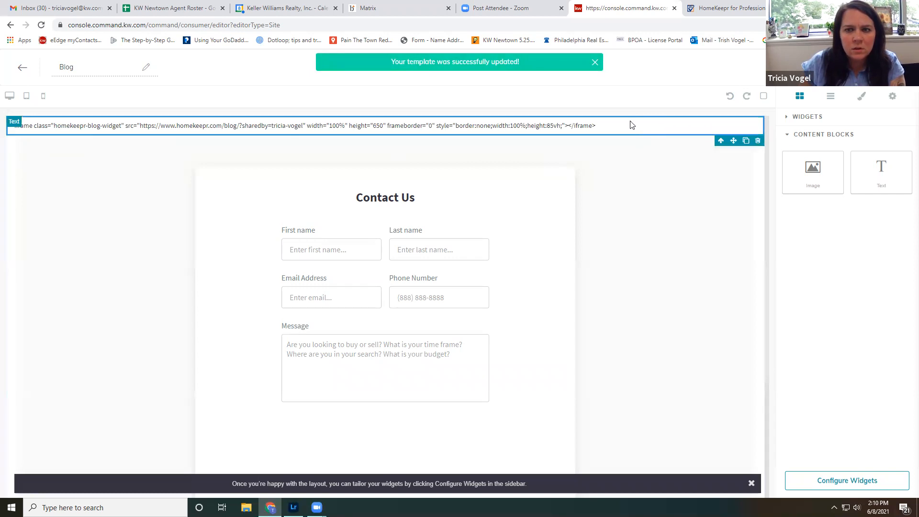
triple_click(597, 125)
triple_click(597, 125)
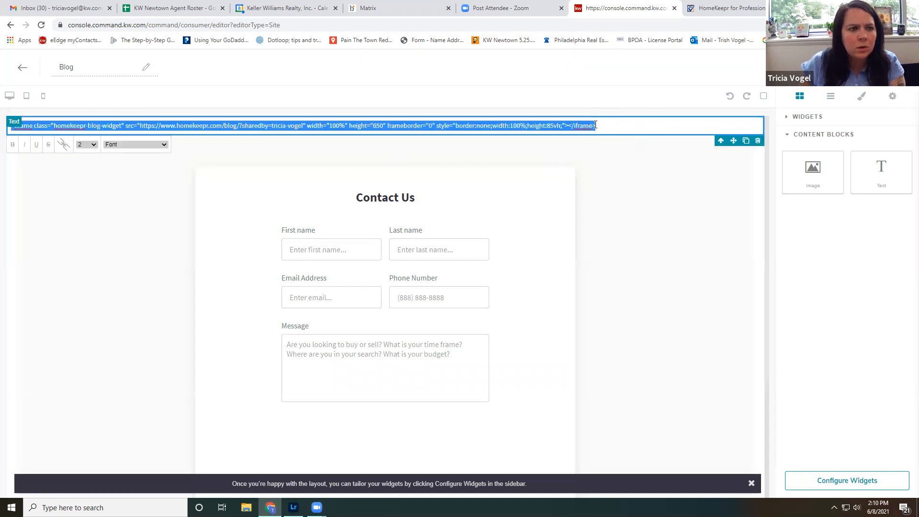
key("Return")
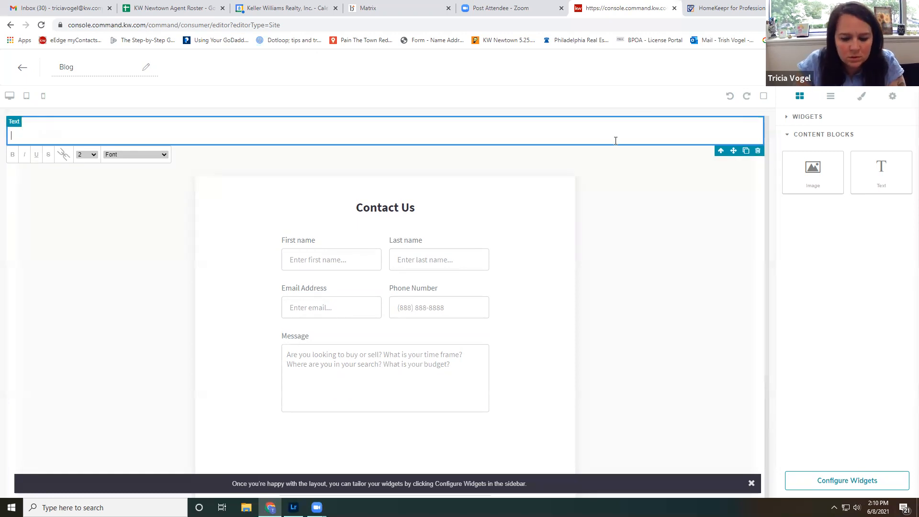
key("ctrl+z")
key("ctrl+z")
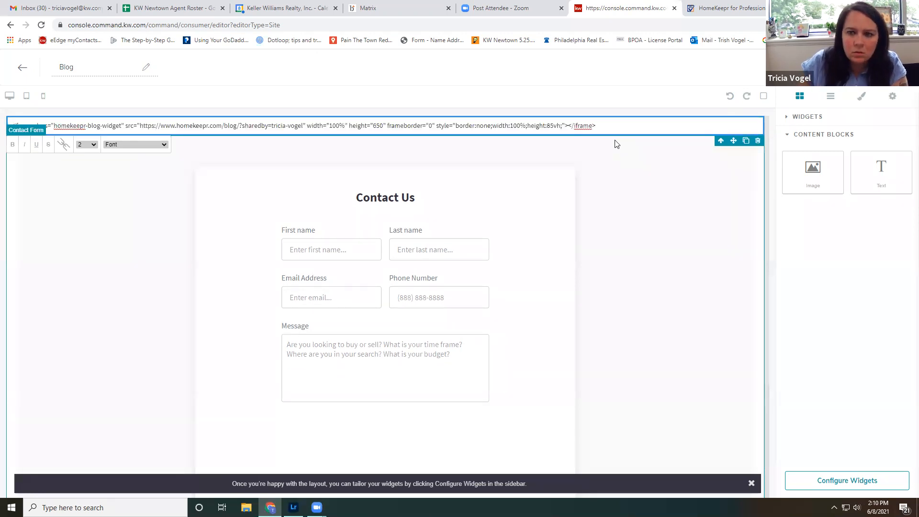
Open the widget configuration and review the settings available for the Contact Form and the iFrame text block.
left_click(632, 198)
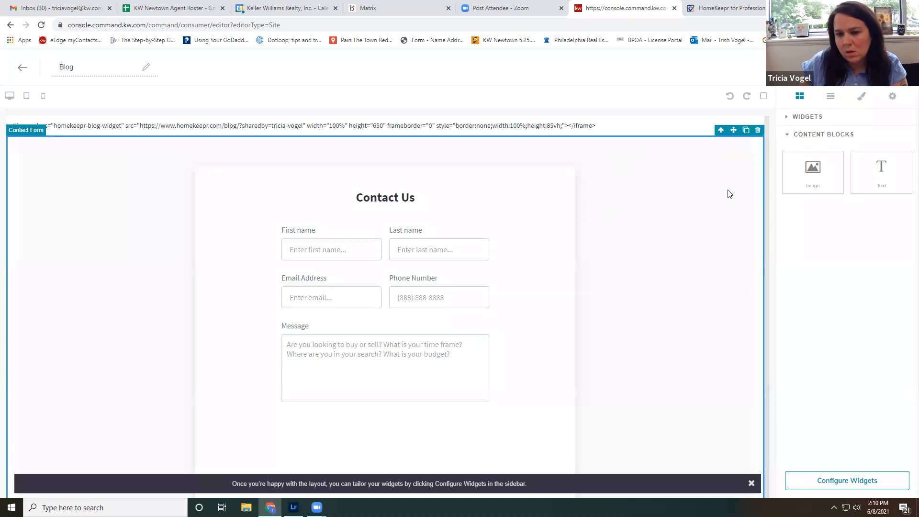
left_click(825, 485)
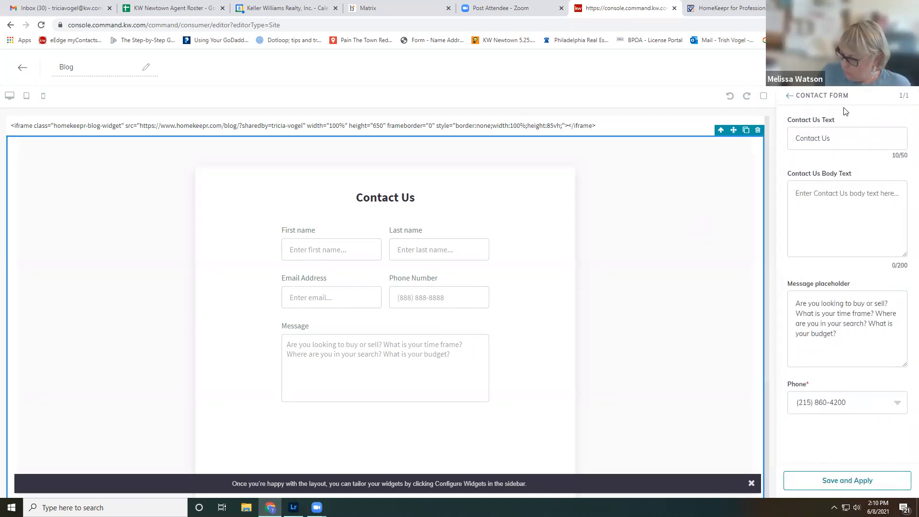
left_click(612, 127)
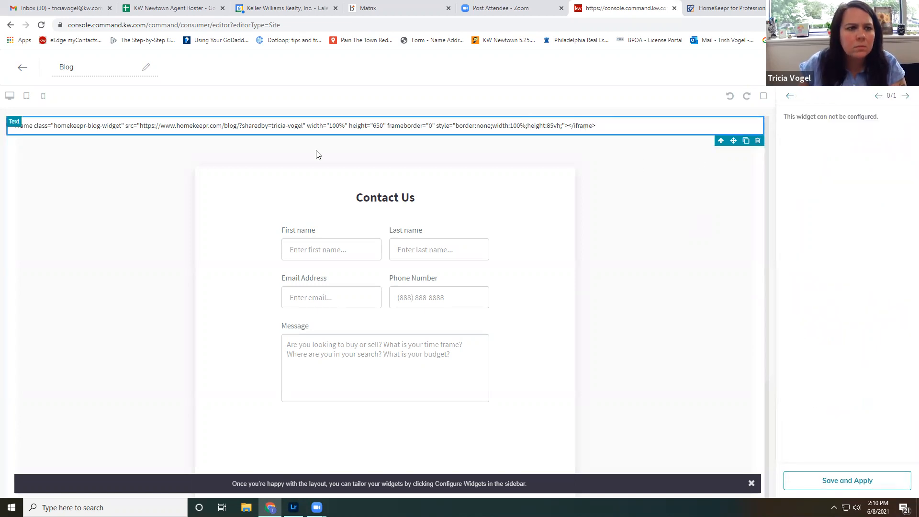
left_click(10, 123)
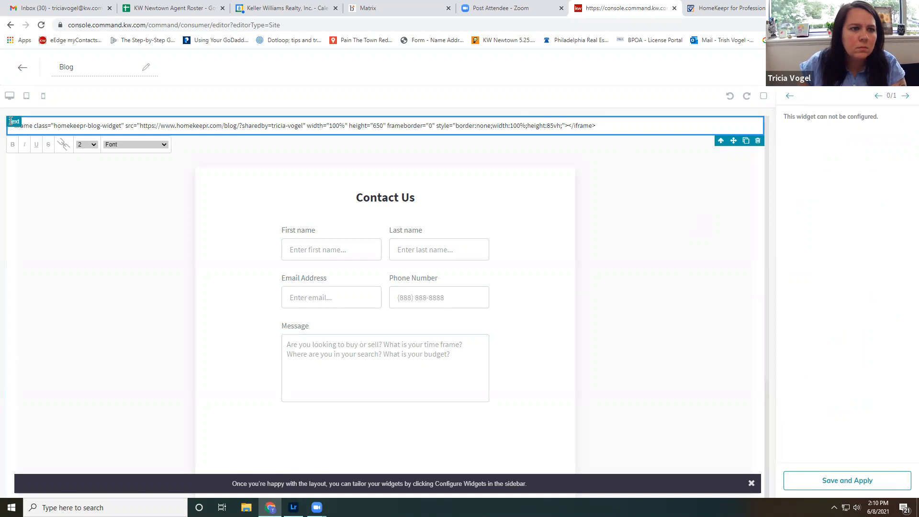
double_click(38, 126)
left_click(106, 253)
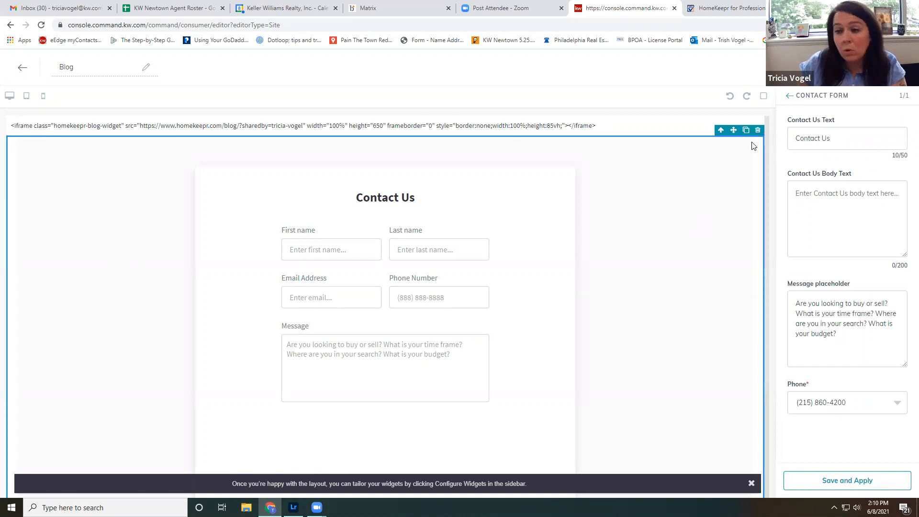
left_click(614, 136)
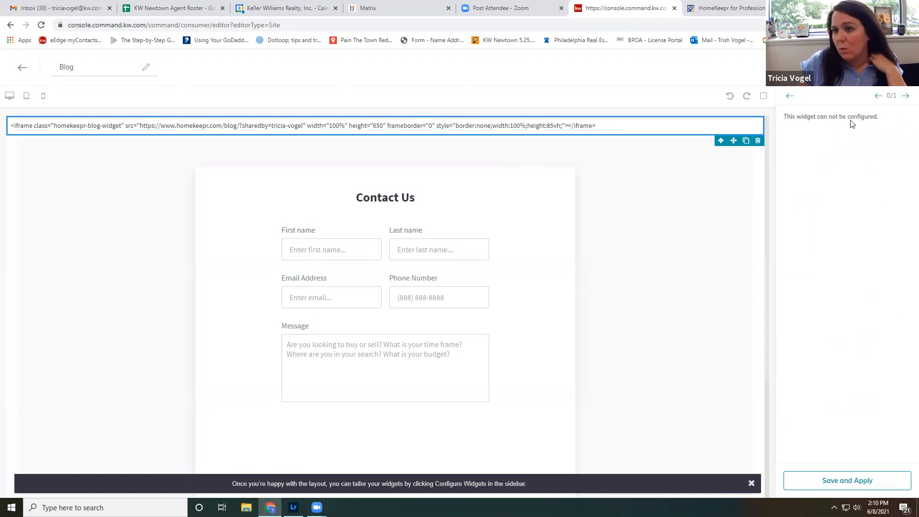
left_click(907, 96)
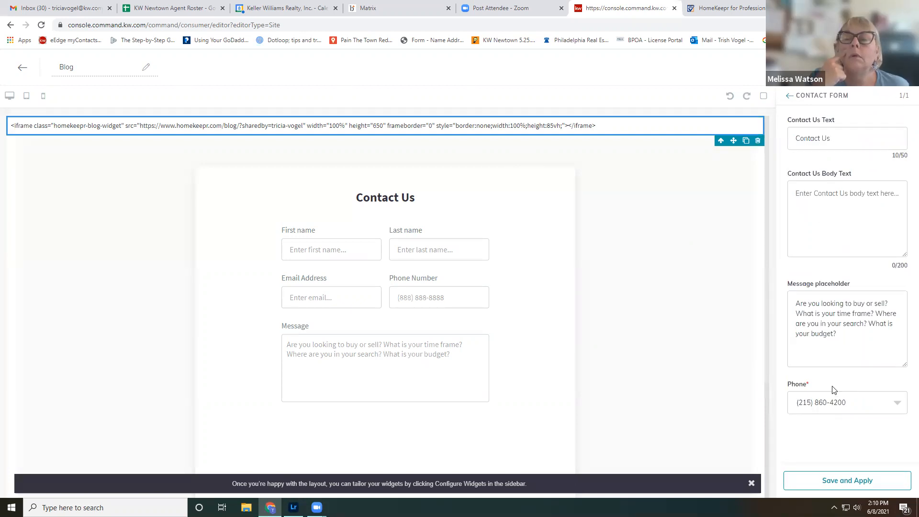
Select the agent's other phone number for the Contact Form, save and apply the configuration, and confirm it.
left_click(834, 404)
left_click(830, 449)
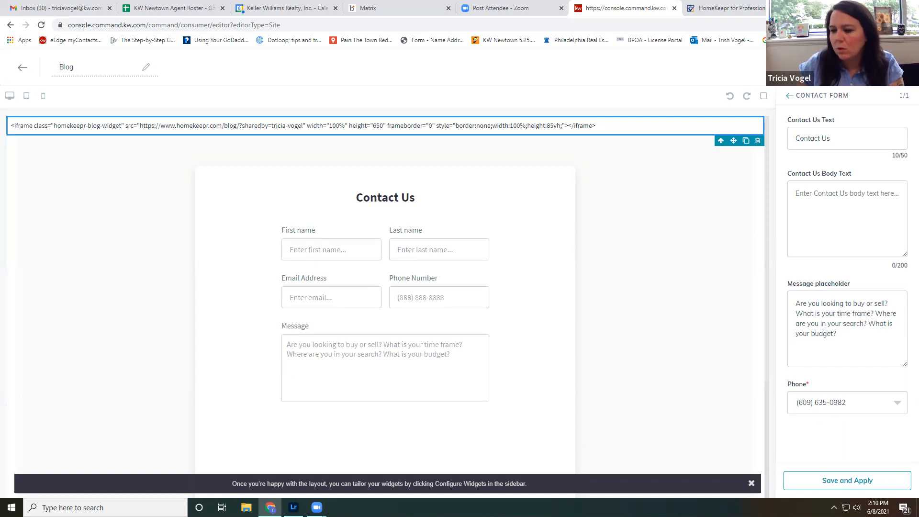
left_click(844, 487)
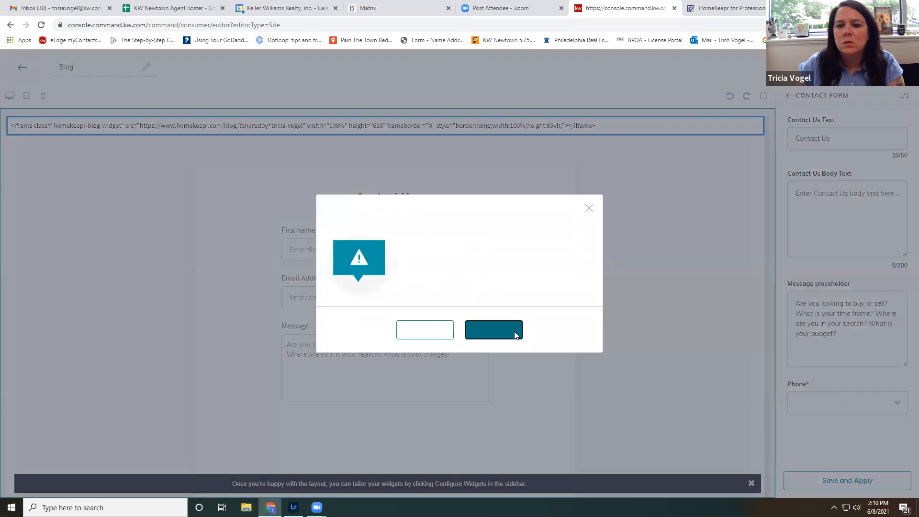
left_click(516, 333)
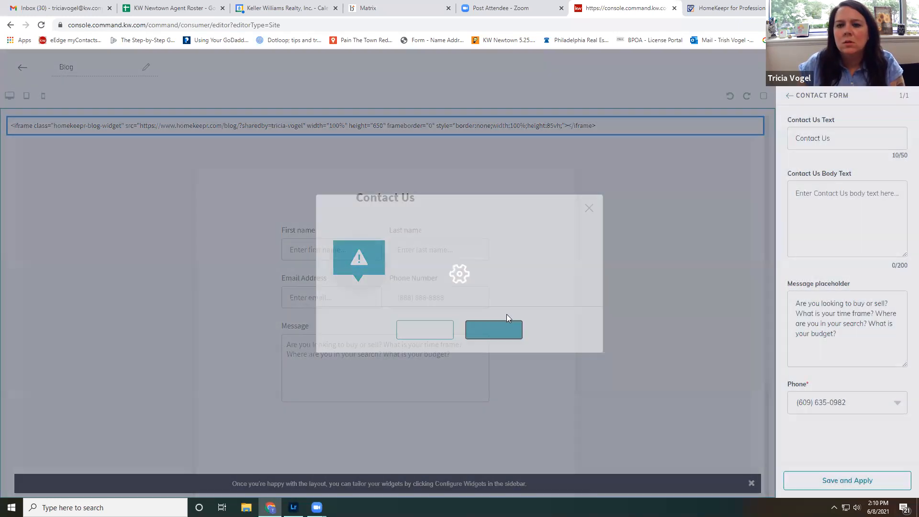
Add a new page to the agent site navigation using the saved Blog page.
left_click(103, 363)
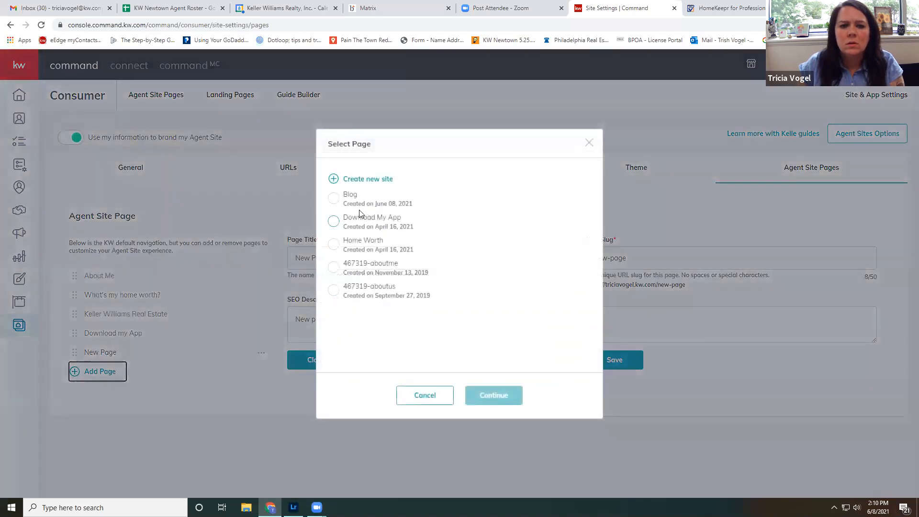
left_click(356, 200)
left_click(507, 394)
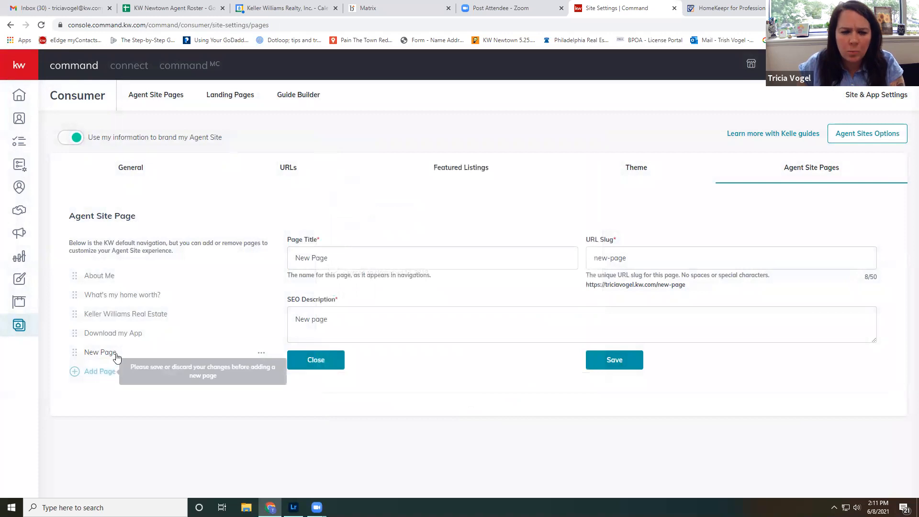
Set both the page title and the URL slug of the new page to Blog and save the settings.
triple_click(338, 258)
type("Blog")
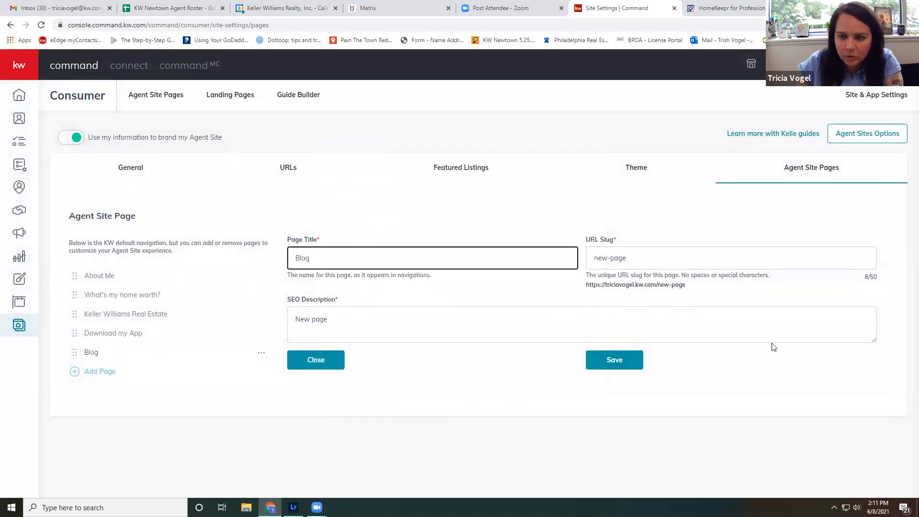
triple_click(646, 258)
type("Blog")
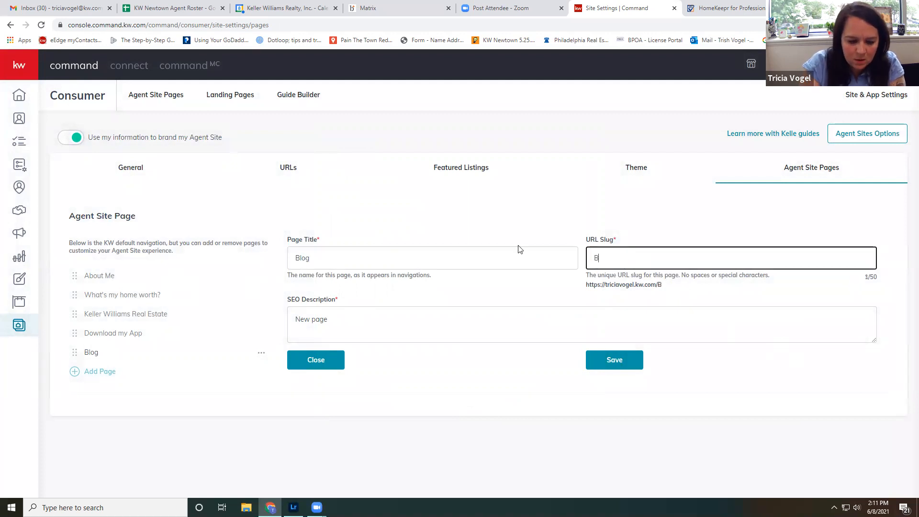
left_click(609, 357)
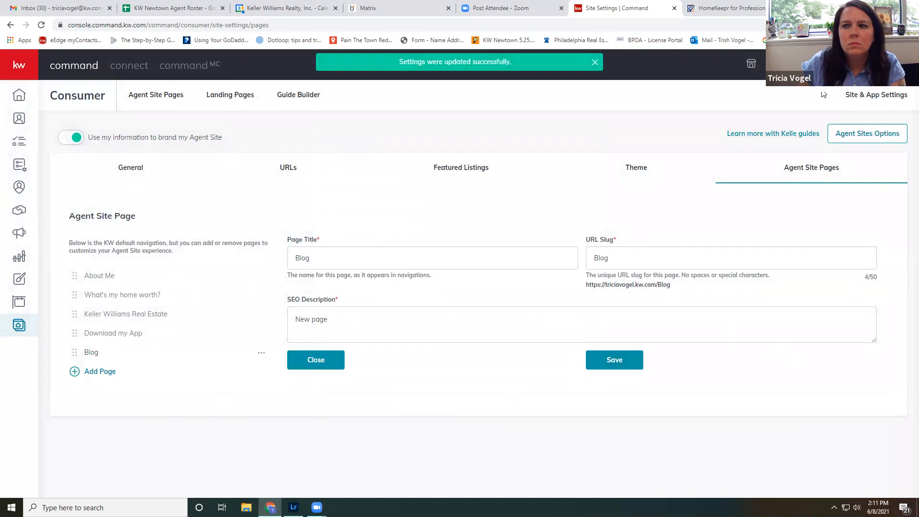
Load the agent's live KW site in a new browser tab and view its Blog page.
key("ctrl+t")
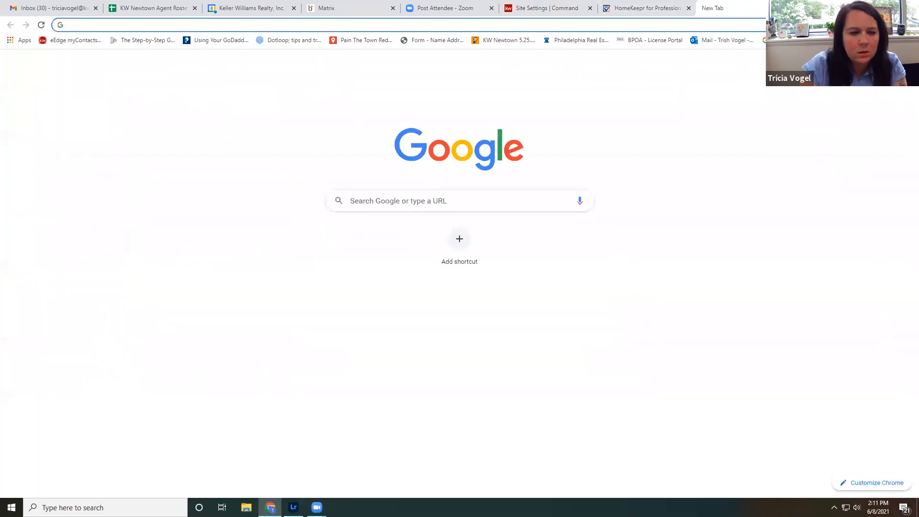
type("tricia")
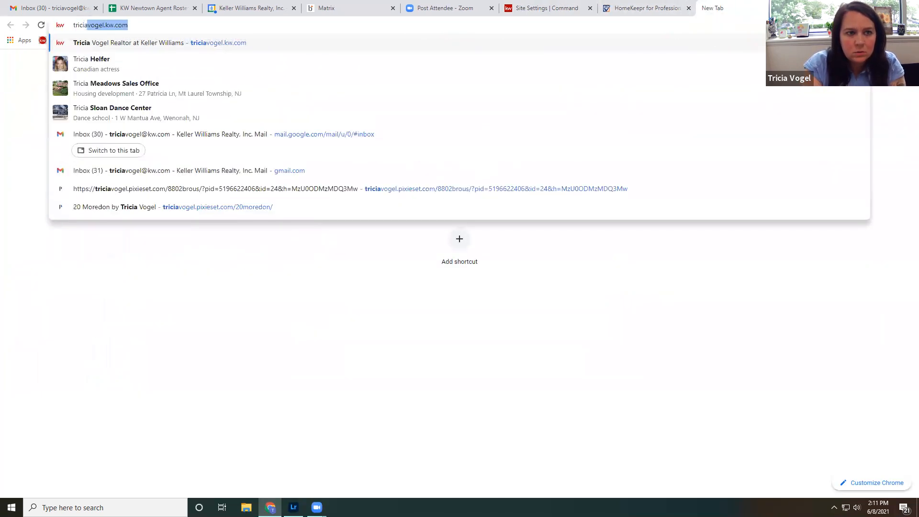
key("Return")
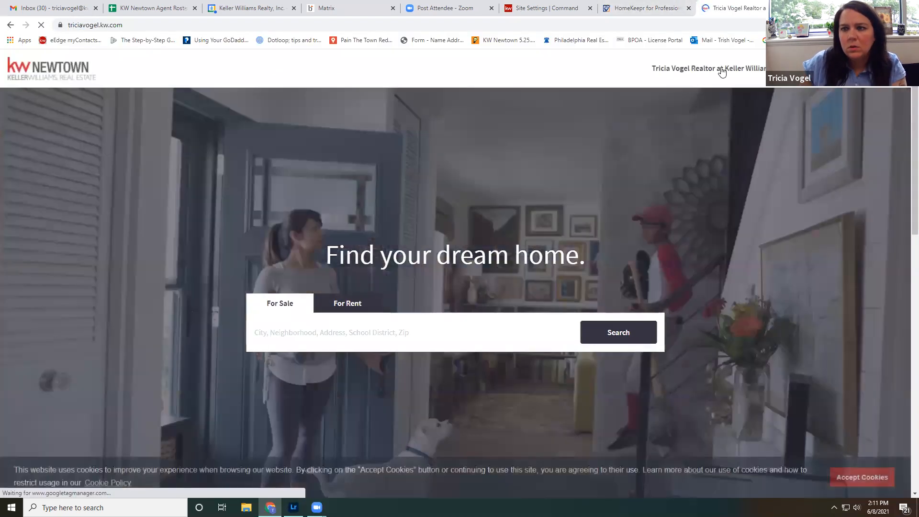
mouse_move(722, 70)
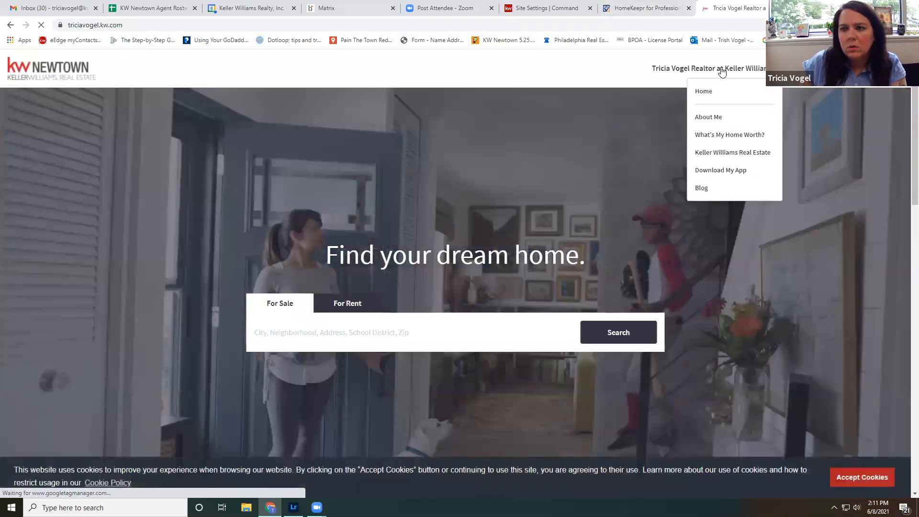
left_click(711, 190)
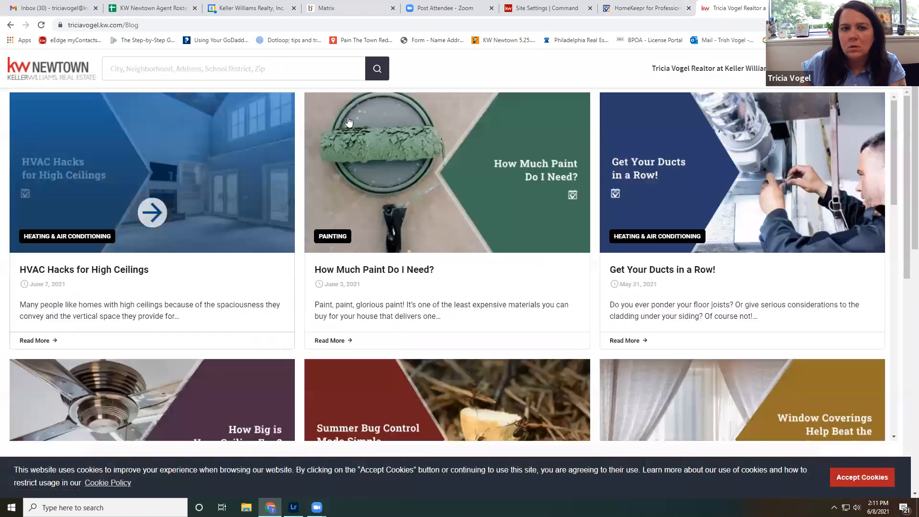
left_click(672, 7)
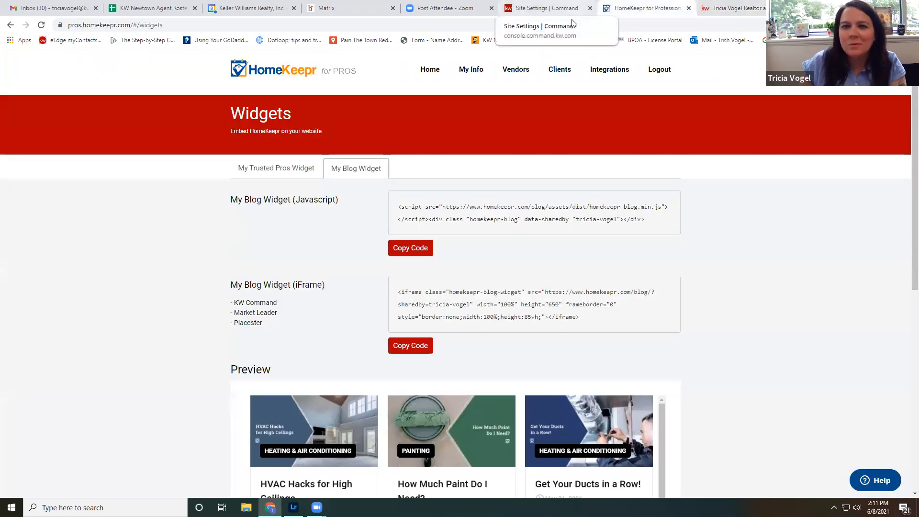
left_click(546, 8)
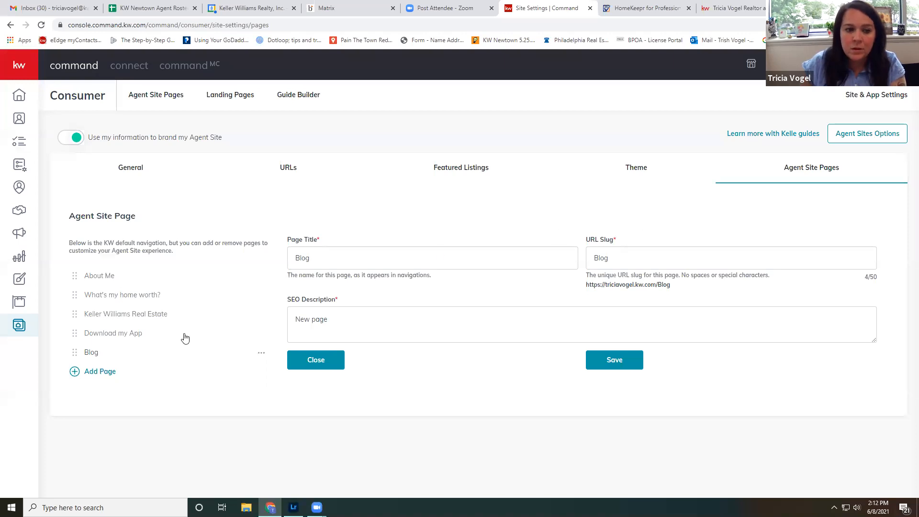
left_click(100, 376)
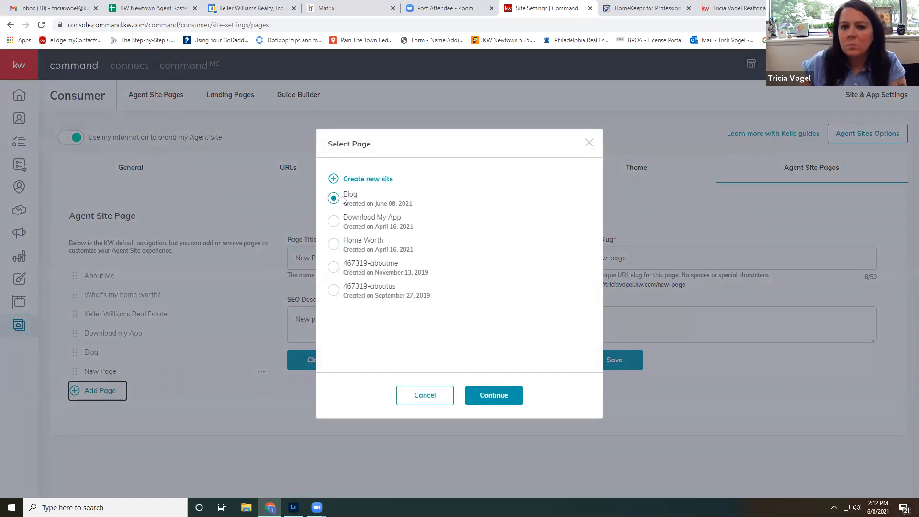
left_click_drag(343, 194, 423, 210)
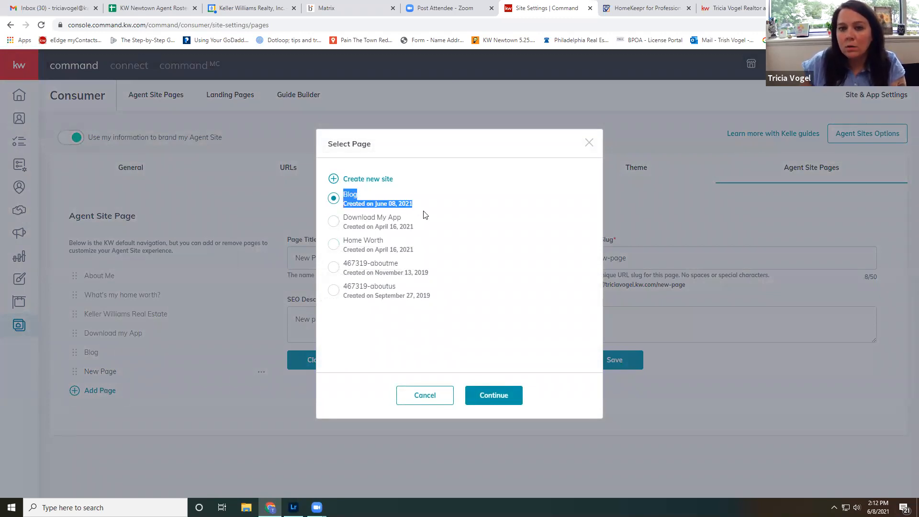
left_click(359, 196)
mouse_move(355, 198)
left_mouse_down()
mouse_move(343, 198)
mouse_move(362, 199)
left_mouse_up()
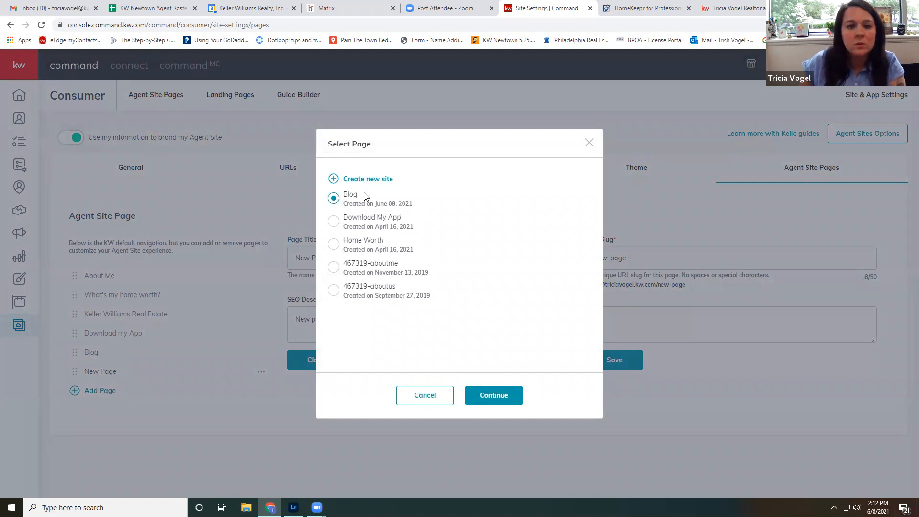
double_click(356, 204)
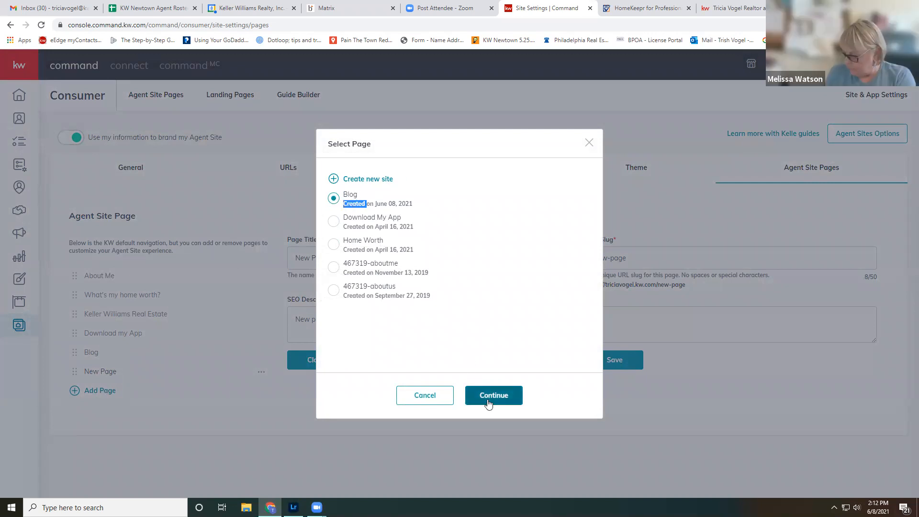
left_click(589, 143)
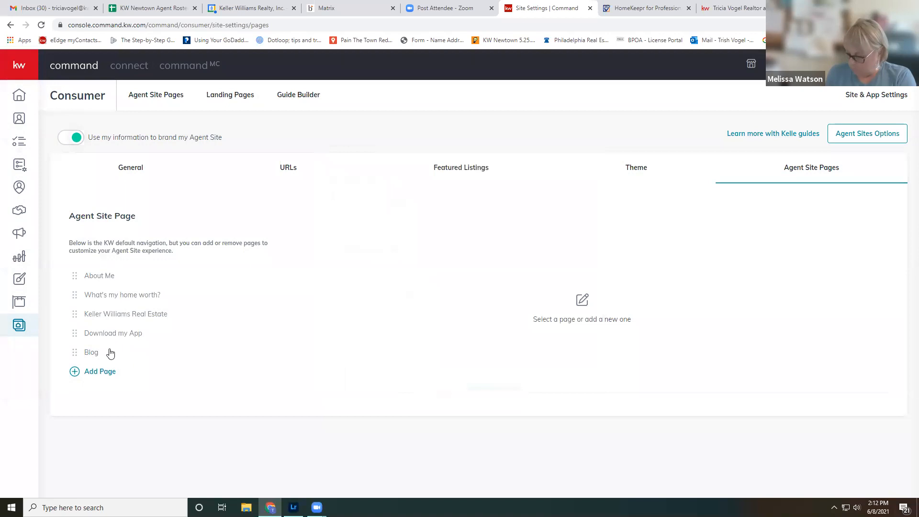
Open the Blog page's settings in the agent site navigation and review its title, URL slug and web address.
left_click(118, 352)
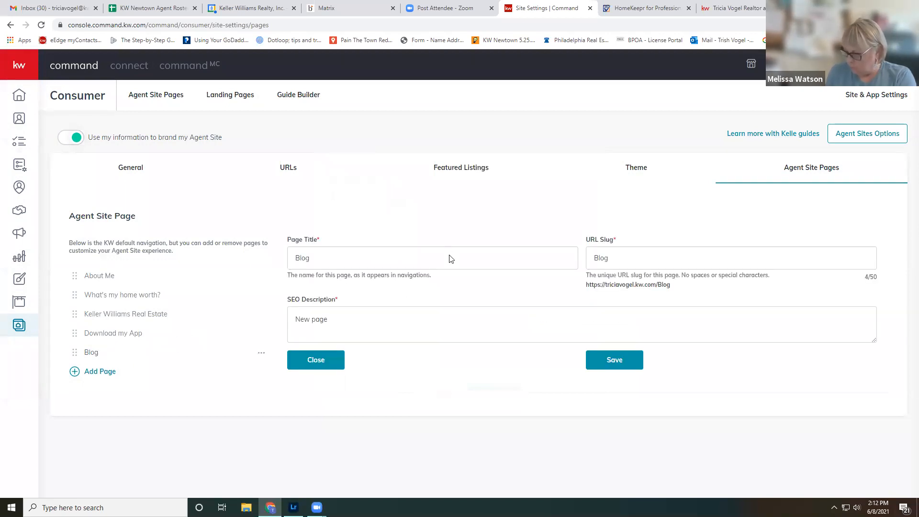
left_click(317, 259)
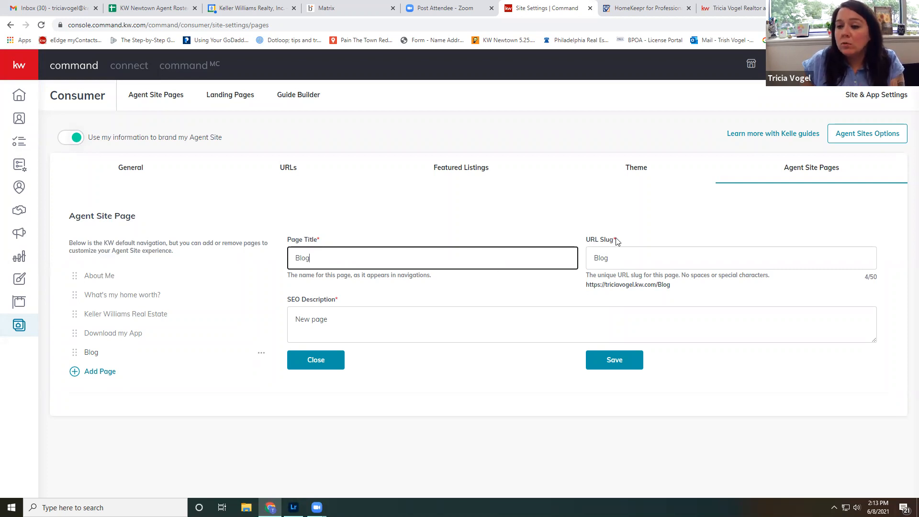
left_click(658, 285)
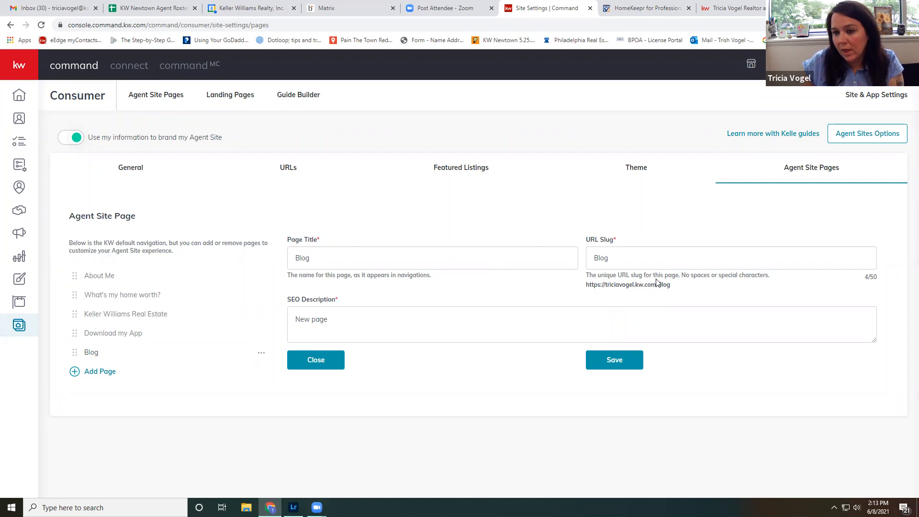
left_click_drag(658, 285, 671, 287)
left_click(673, 287)
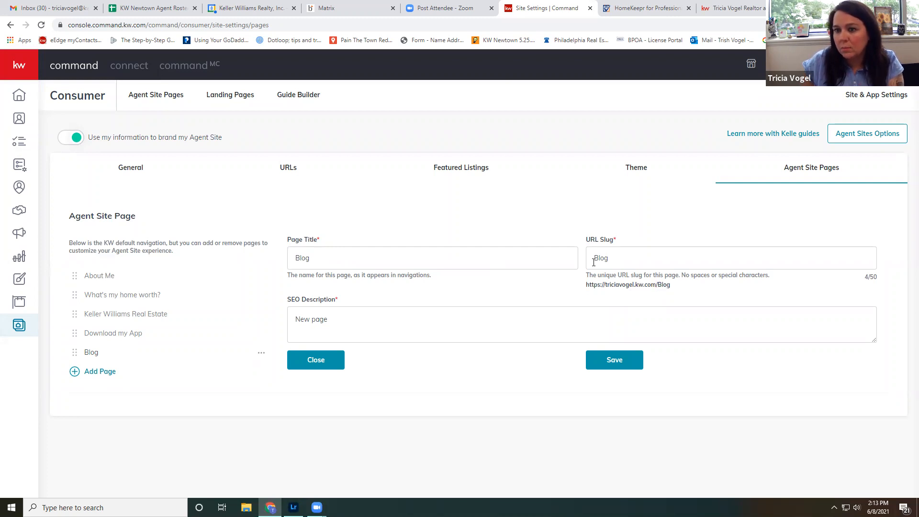
Change the Blog page's URL slug to lowercase "blog" in its agent site page settings.
left_click(599, 260)
key("BackSpace")
type("b")
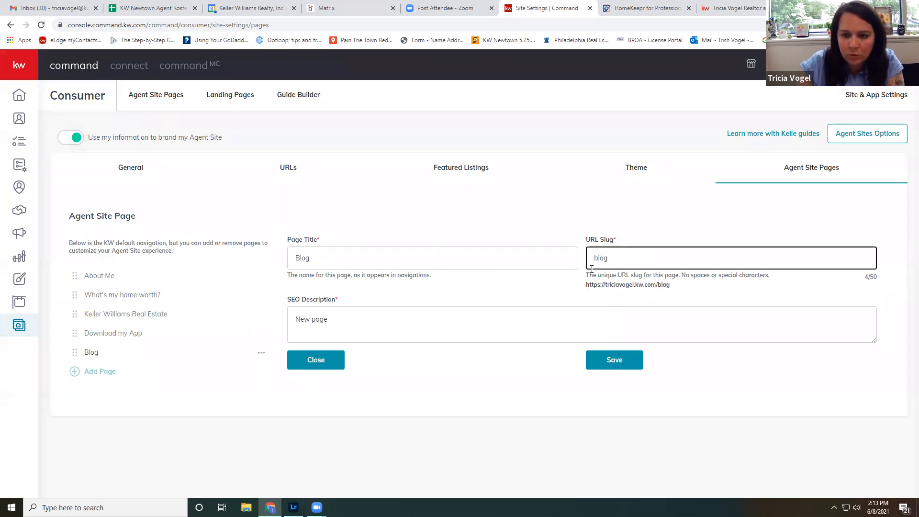
left_click(693, 213)
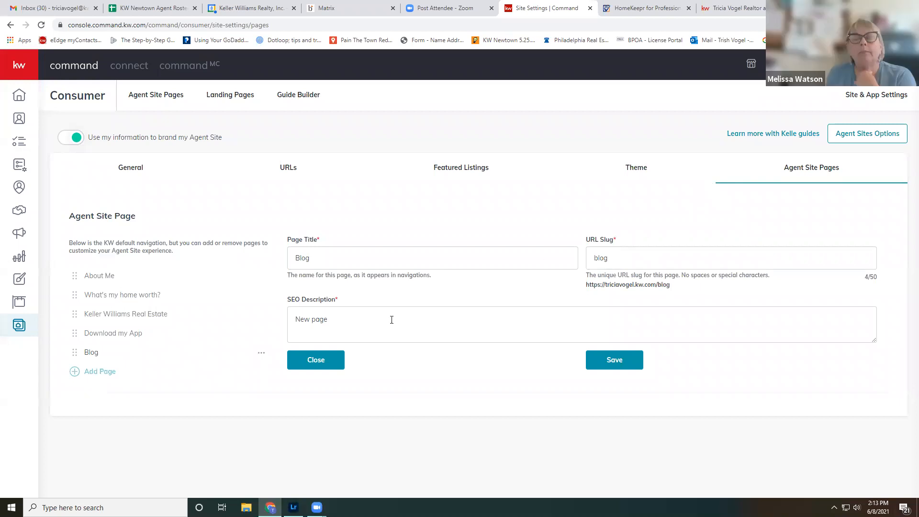
Set the SEO description to "Valuable information for home buyer and home sellers in Bucks County, Montgomery County and Philadelphia." and save the page settings.
left_click_drag(287, 300, 340, 301)
left_click(308, 308)
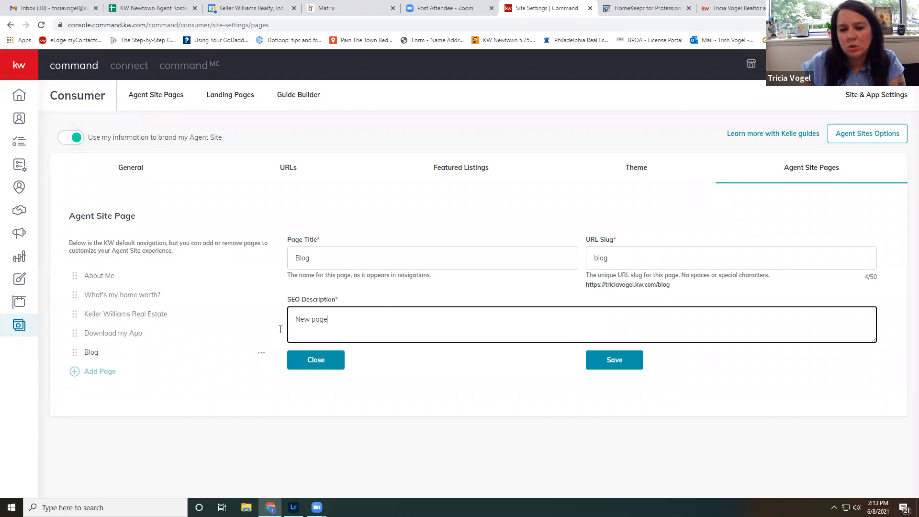
left_click_drag(353, 323, 172, 311)
key("BackSpace")
type("Valuable infor")
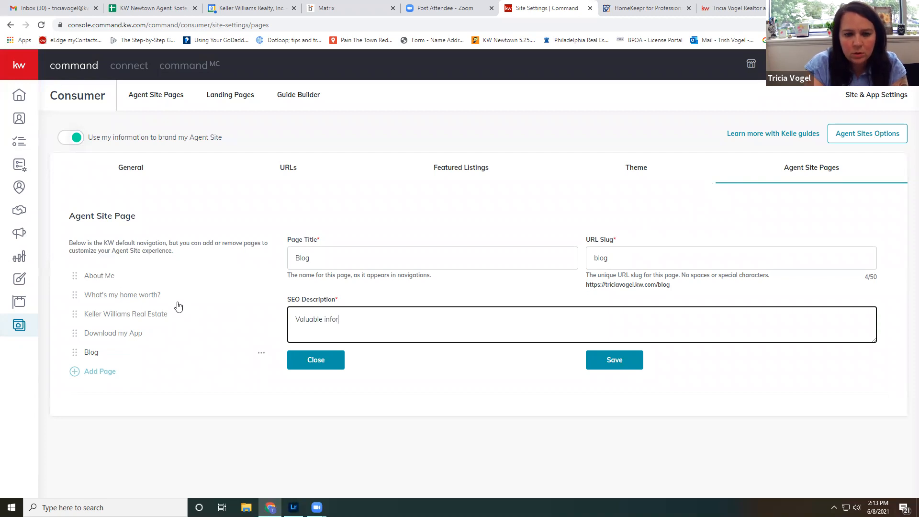
type("mation for home")
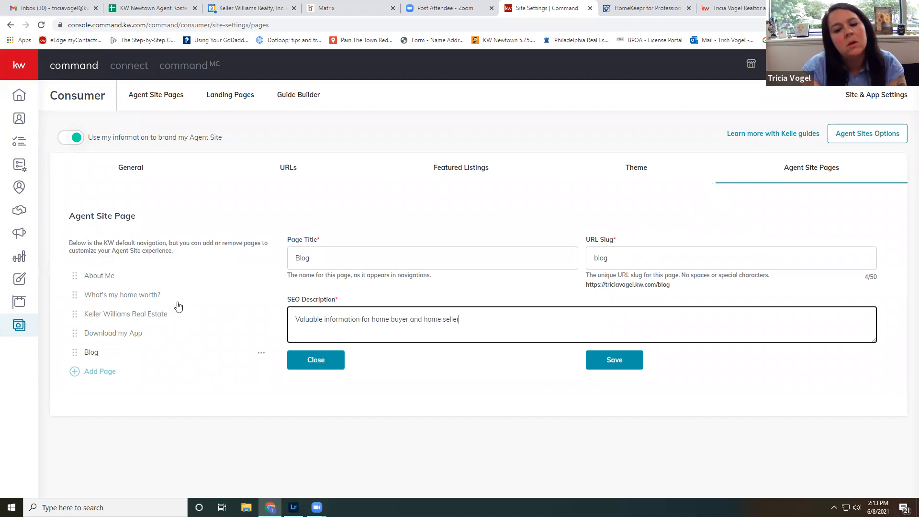
type("buyer and home sellers in Bucks County, Montgomery County and Philadelphia.")
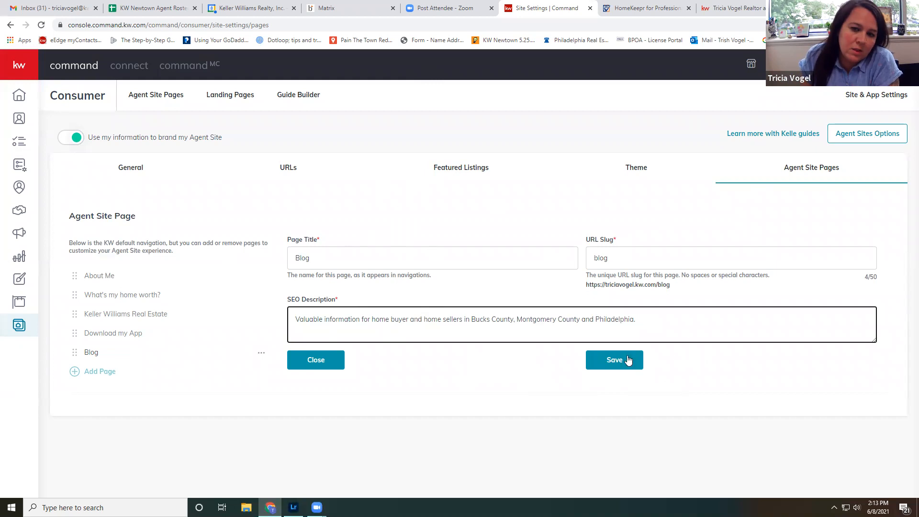
left_click(601, 364)
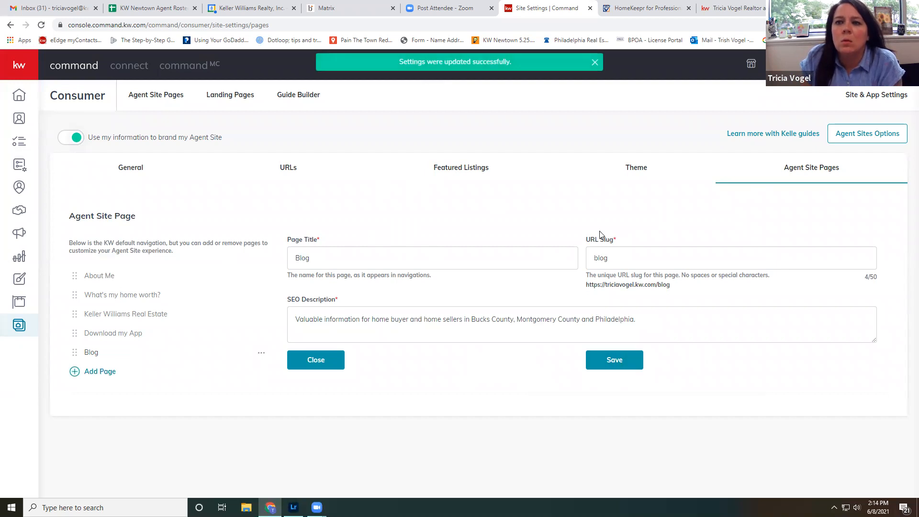
Close the HomeKeepr and old agent site tabs, reload the agent's live site in a new tab and browse its Blog page.
left_click(689, 8)
left_click(689, 8)
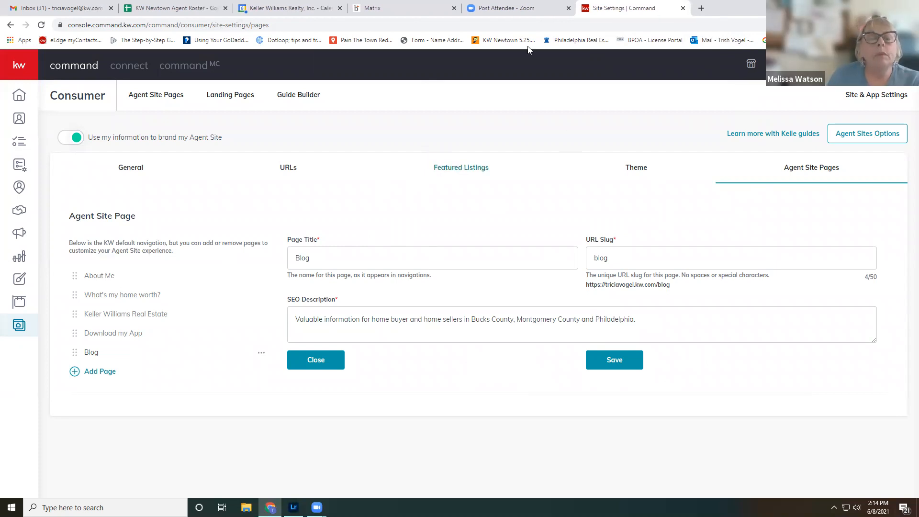
left_click(701, 8)
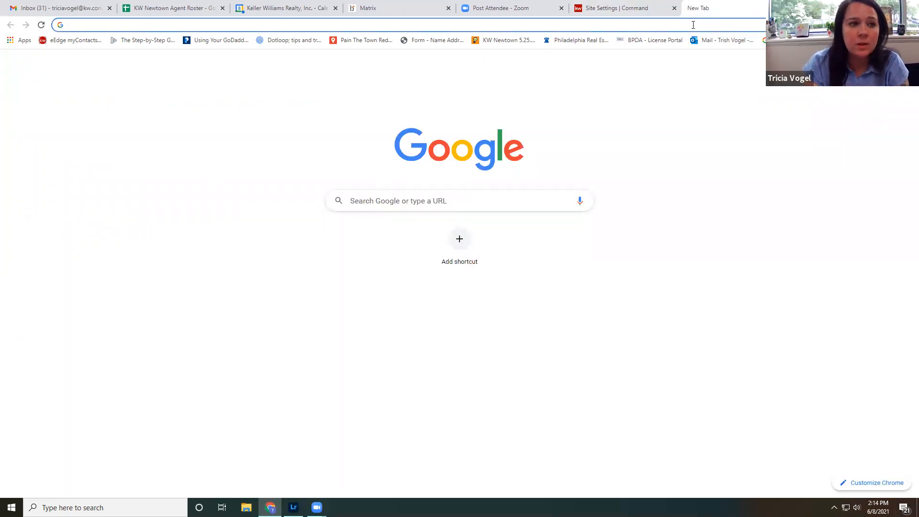
type("triciavogel.kw.com")
key("Return")
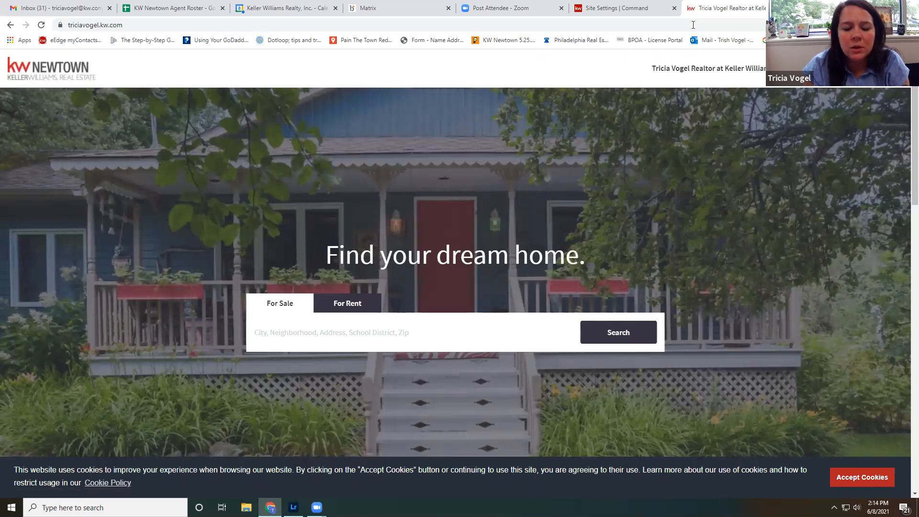
left_click(712, 74)
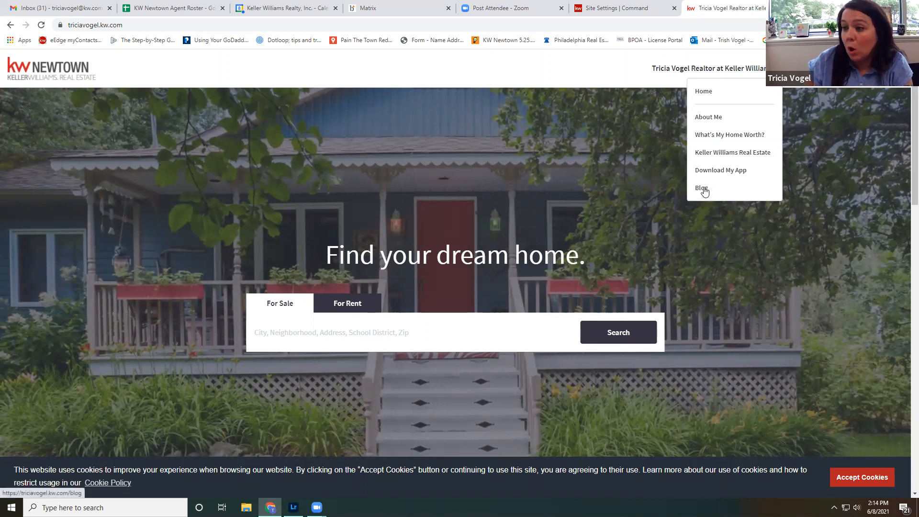
left_click(703, 189)
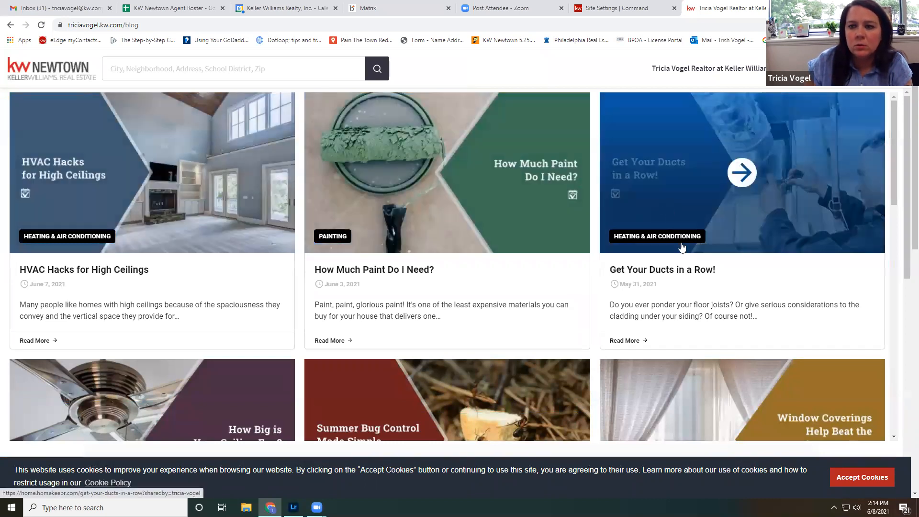
scroll(683, 247, "down", 2)
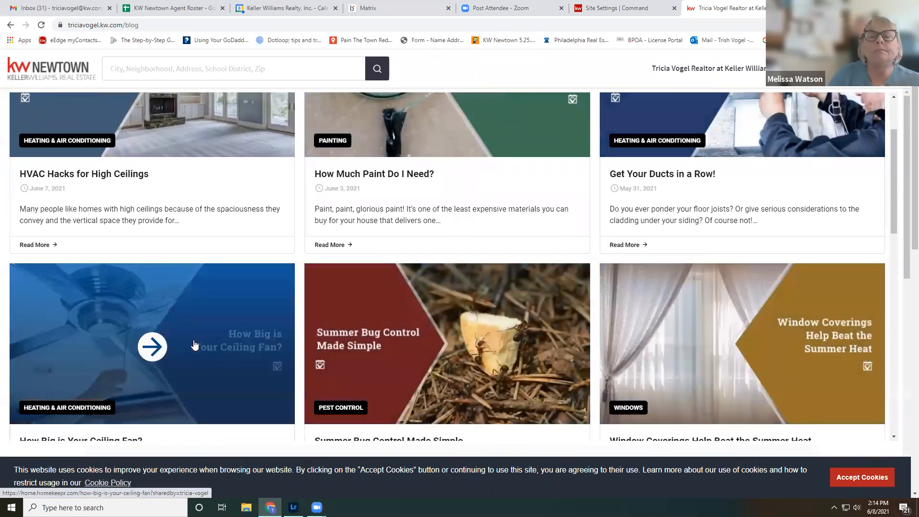
scroll(211, 328, "up", 2)
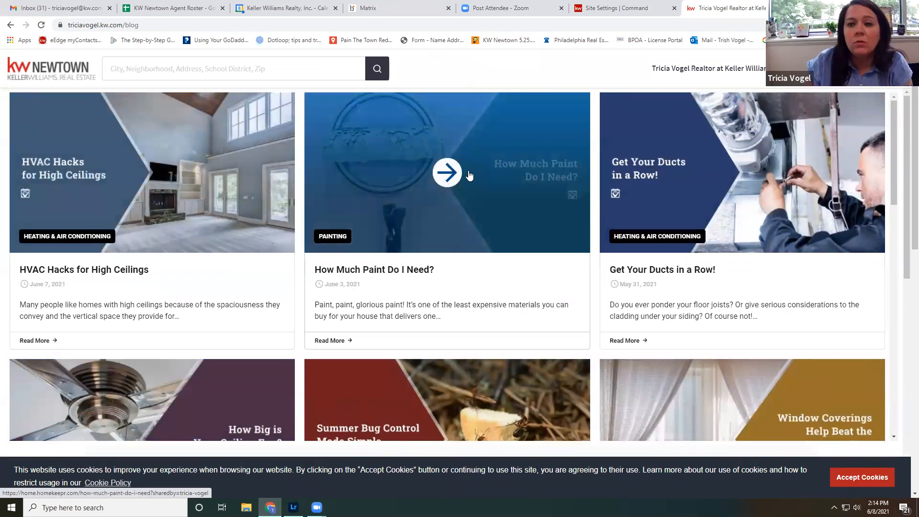
Open the "How Much Paint Do I Need?" article from the blog and examine the agent contact card beside it.
left_click(450, 172)
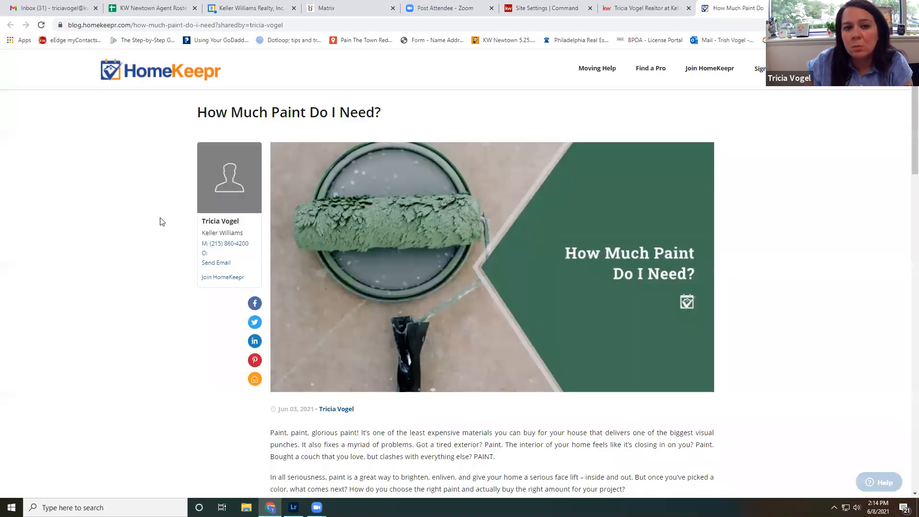
left_click_drag(220, 269, 248, 274)
left_click(248, 274)
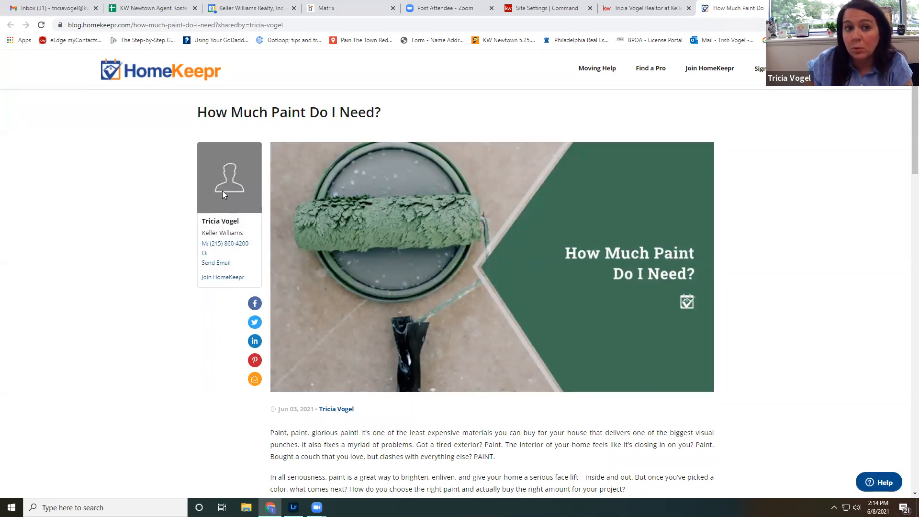
left_click_drag(107, 158, 251, 244)
left_click(793, 182)
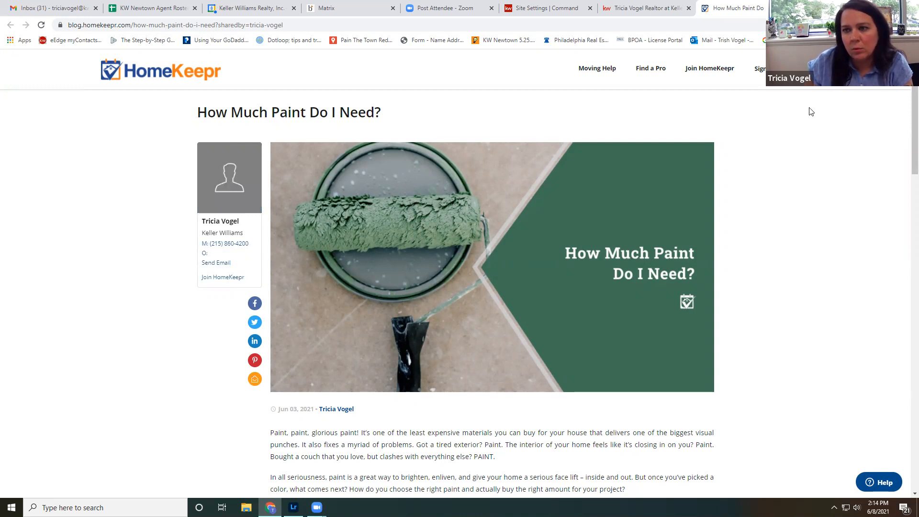
Review the article's date and author line and read through its content down to the closing section.
left_click_drag(377, 409, 282, 408)
scroll(589, 343, "down", 2)
scroll(589, 342, "down", 18)
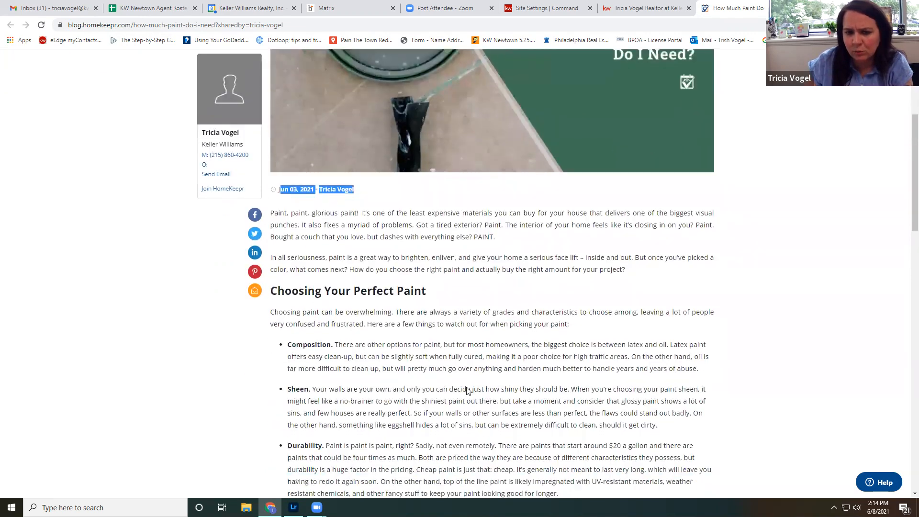
scroll(726, 303, "down", 3)
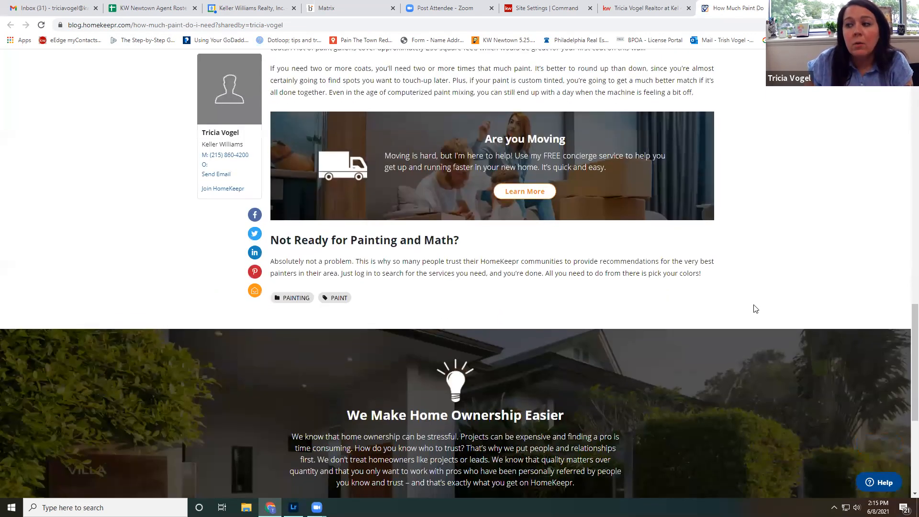
scroll(753, 308, "up", 20)
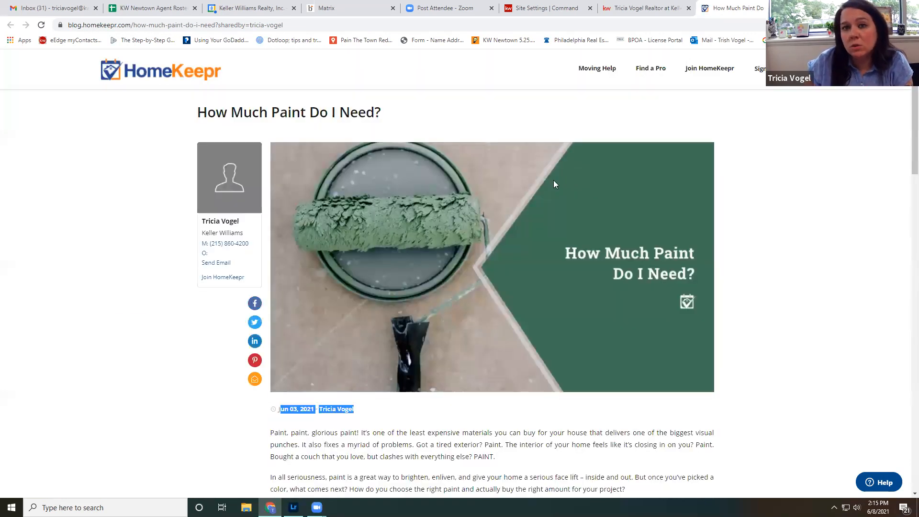
left_click(783, 192)
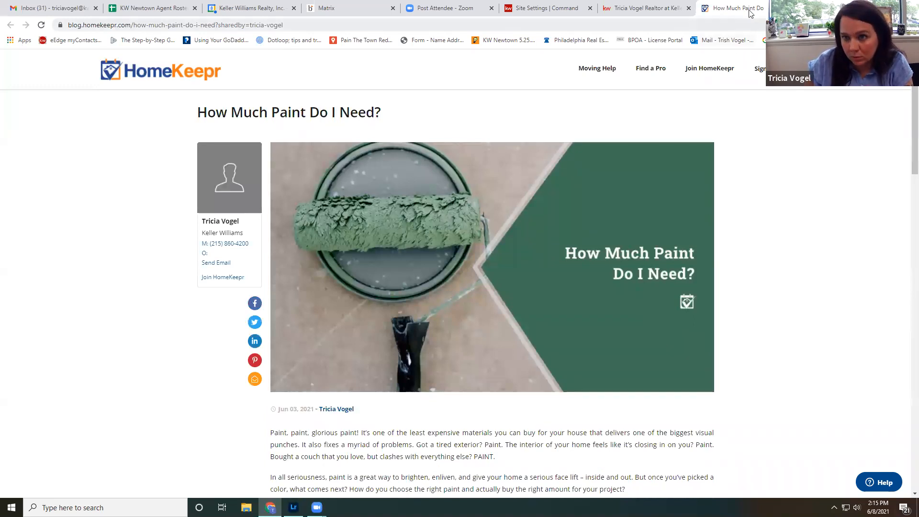
Copy the web address of the agent site's Blog page and compare that page with the open HomeKeepr article.
left_click(675, 8)
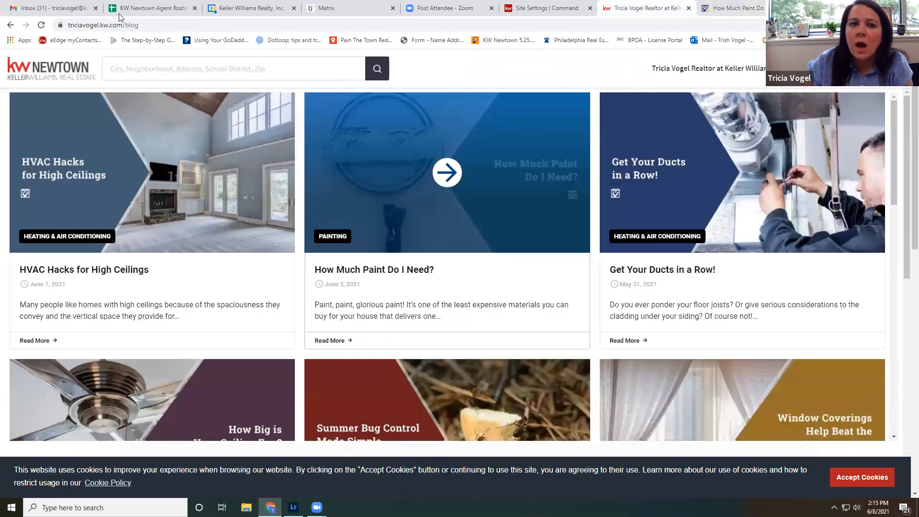
left_click(156, 27)
key("ctrl+c")
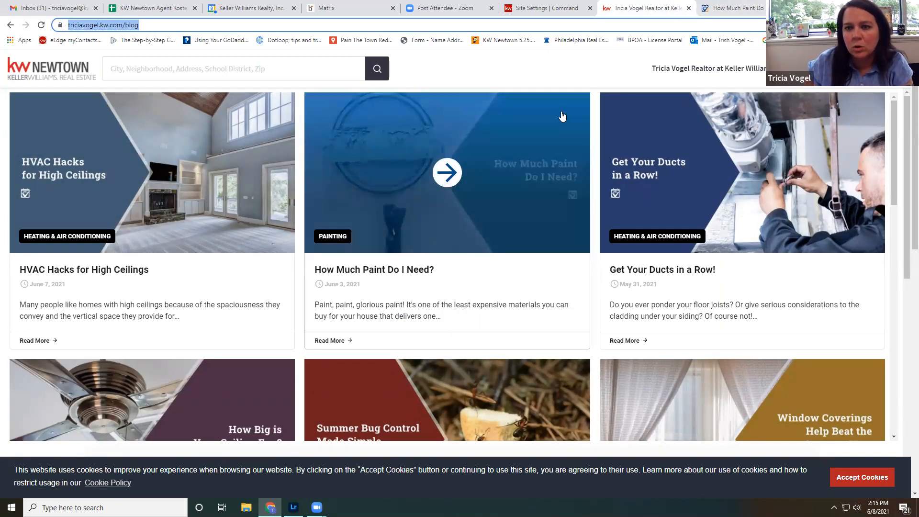
left_click(728, 8)
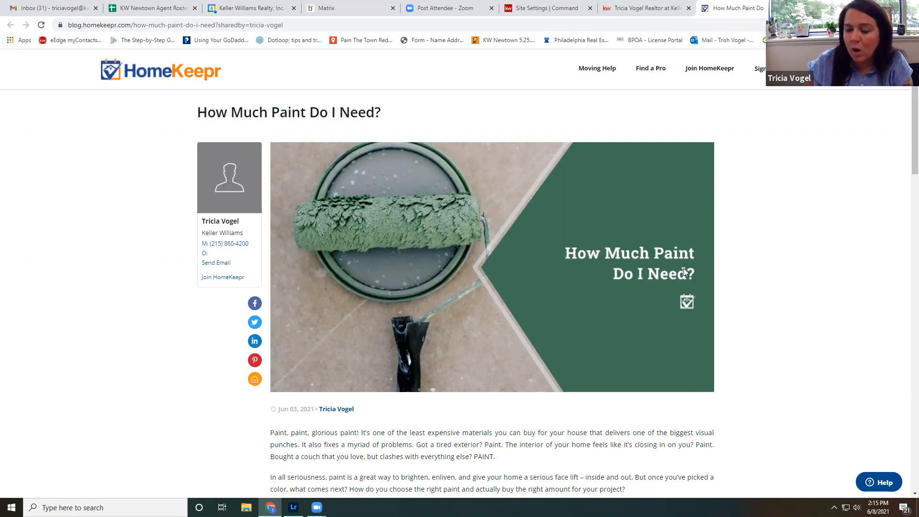
left_click(673, 6)
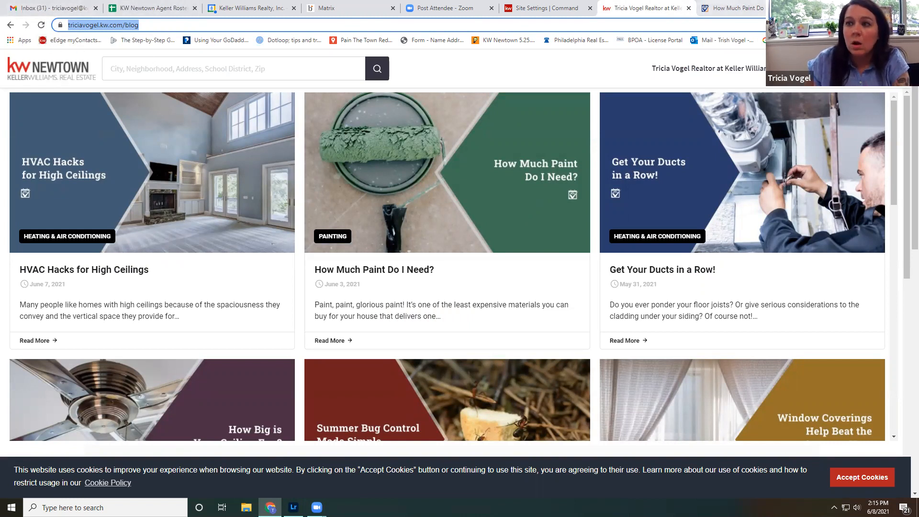
Load facebook.com in a new browser tab and open the "Keller Williams Real Estate - Newtown" business page.
key("ctrl+t")
type("facebook.com")
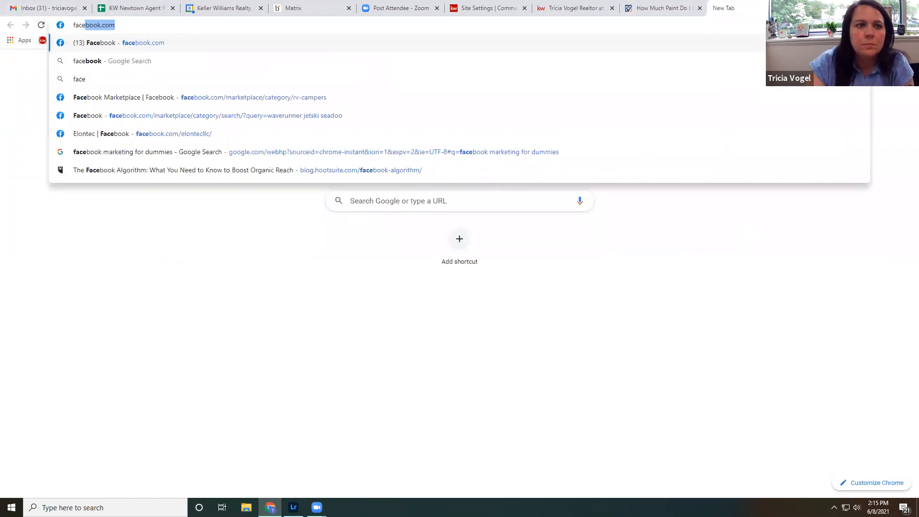
key("Return")
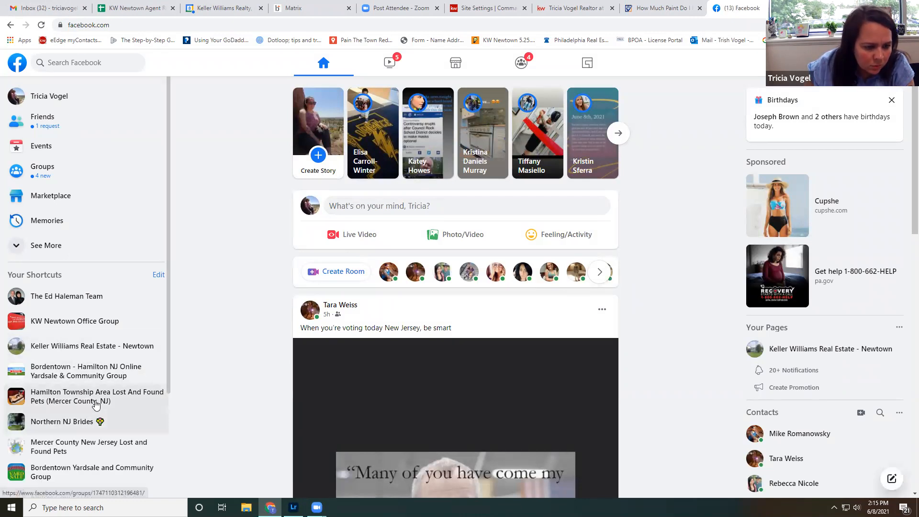
scroll(96, 400, "down", 3)
scroll(86, 384, "up", 3)
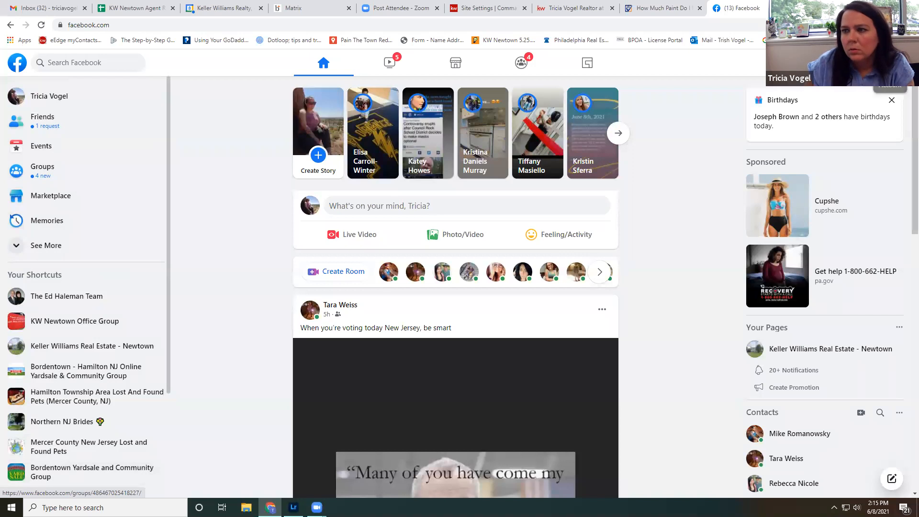
left_click(901, 63)
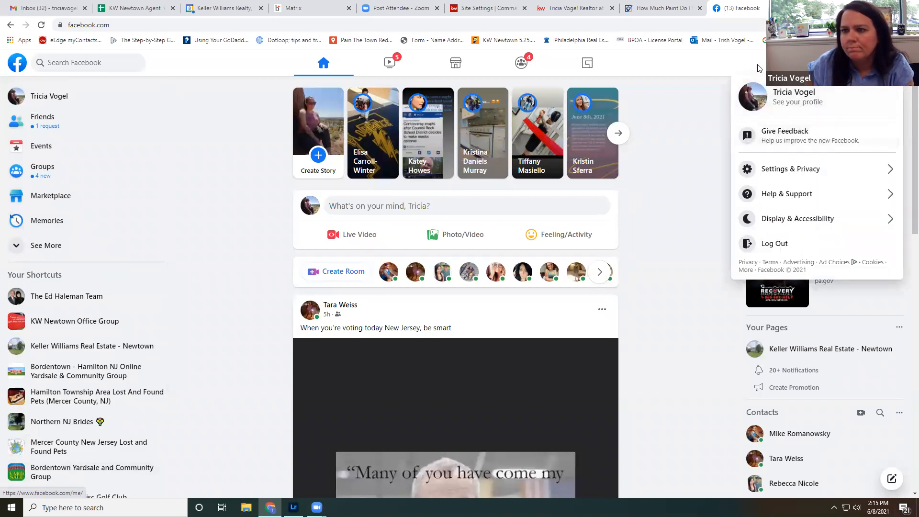
left_click(726, 66)
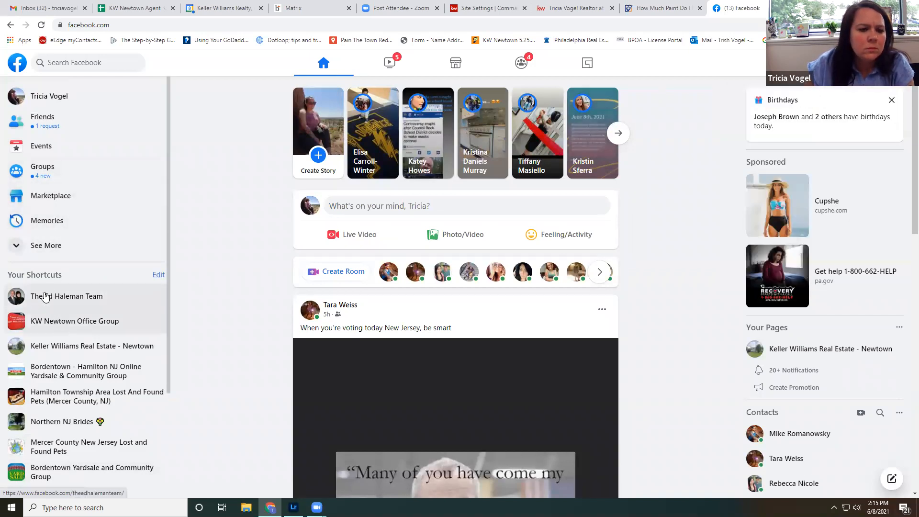
left_click(53, 346)
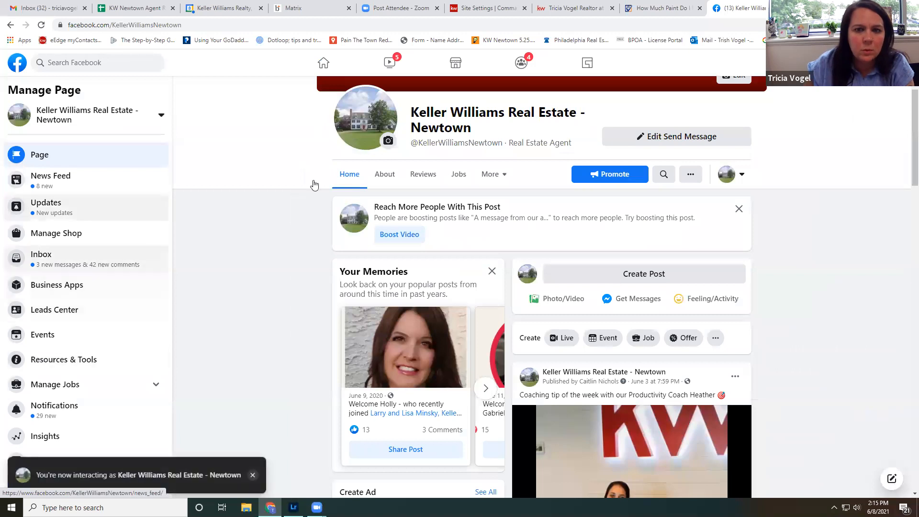
Start a post on the Newtown page with the copied blog address and clear the address text, keeping its link preview.
left_click(622, 283)
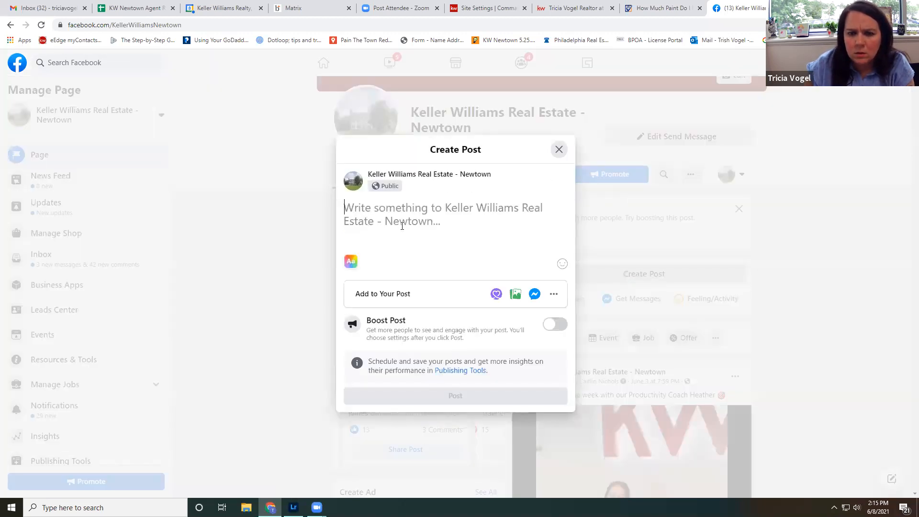
key("ctrl+v")
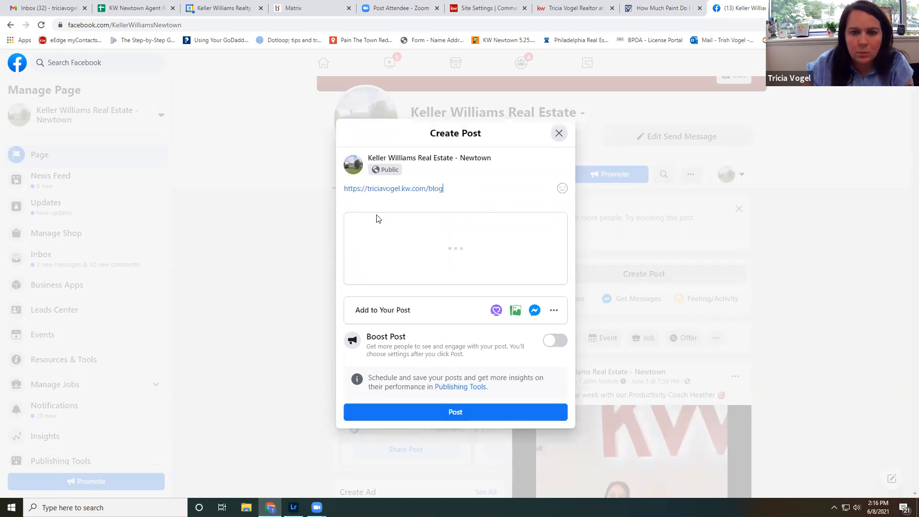
left_click_drag(454, 190, 449, 219)
key("ctrl+a")
key("BackSpace")
Write "How much paint do you really need??" as the text of the new post.
type("How ")
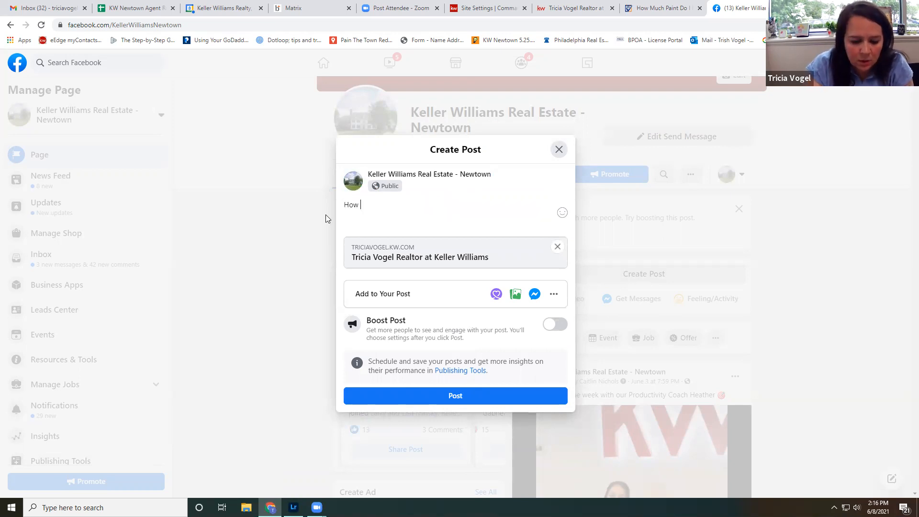
type("much pai")
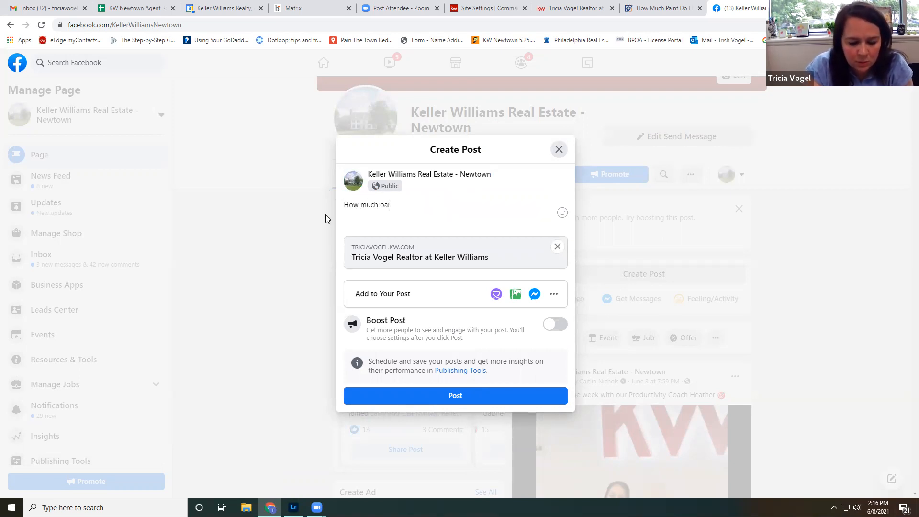
type("nt do you r")
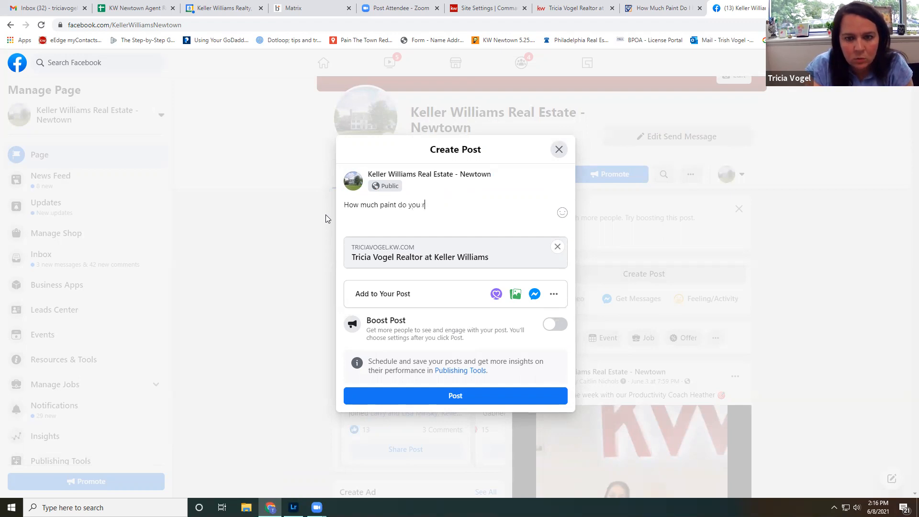
type("eally need??")
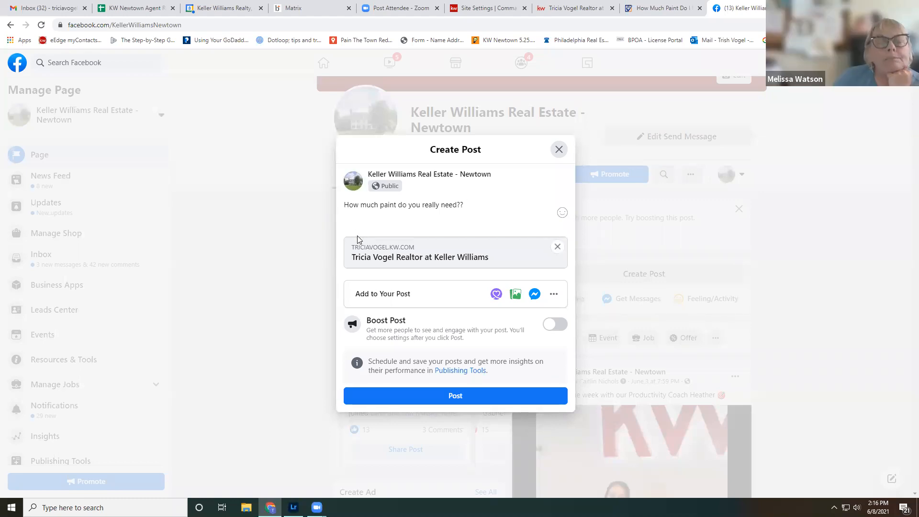
Attach the "HVAC Hacks for High Ceilings" image from the Downloads folder to the draft post.
mouse_move(370, 254)
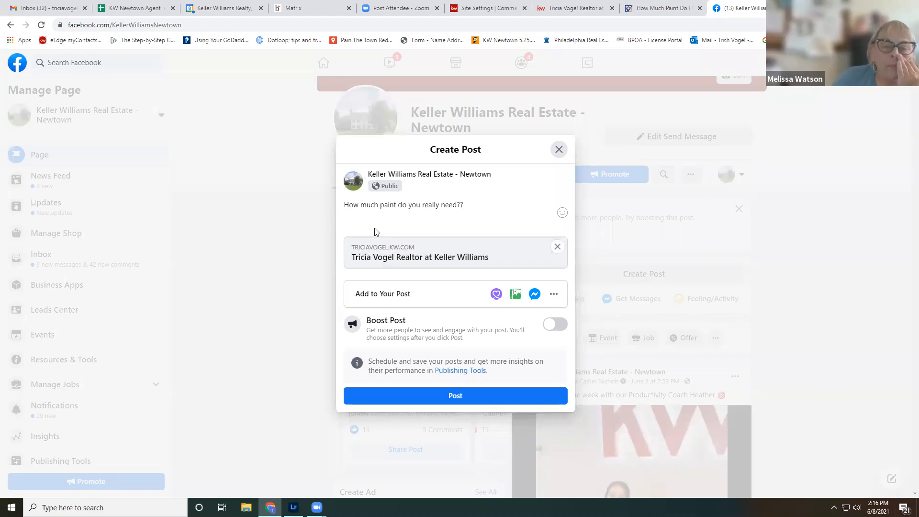
left_click(515, 295)
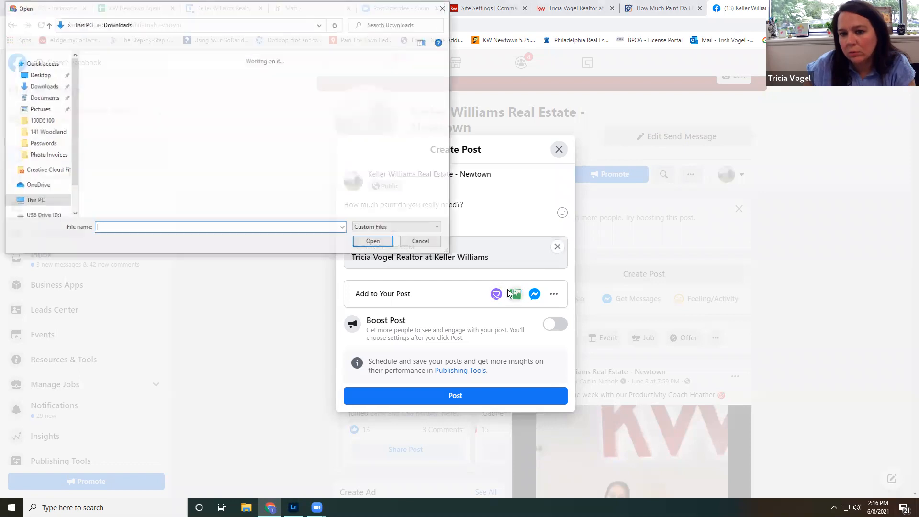
left_click(104, 82)
left_click(374, 243)
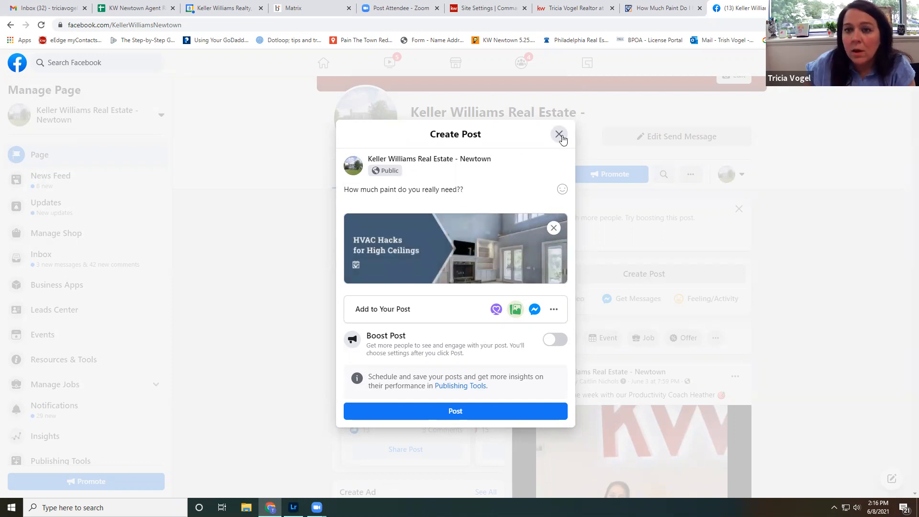
Compare the "How Much Paint Do I Need?" article with the agent site's Blog page and return to the Facebook draft.
left_click(663, 8)
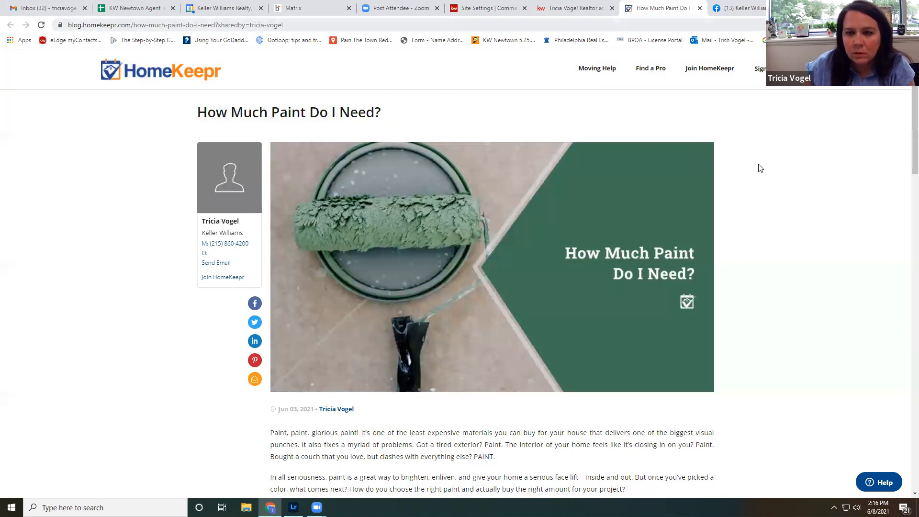
left_click(572, 8)
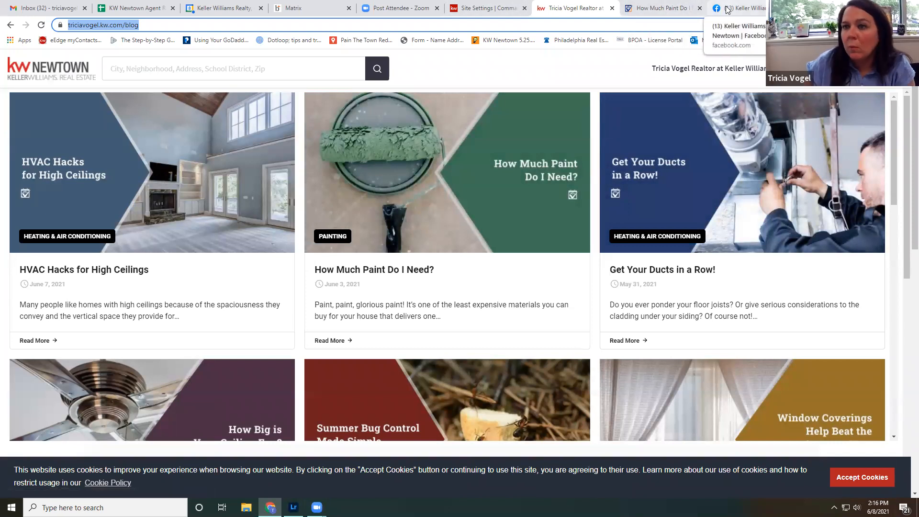
left_click(670, 7)
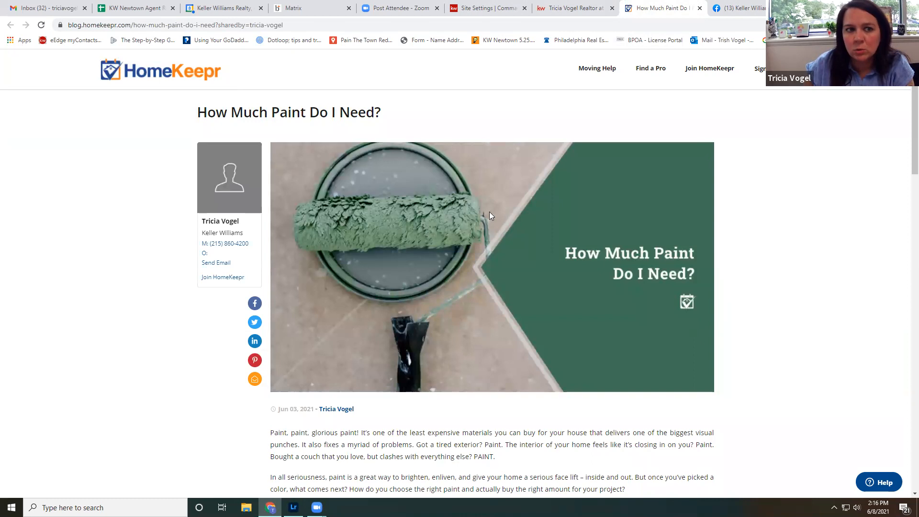
left_click(590, 10)
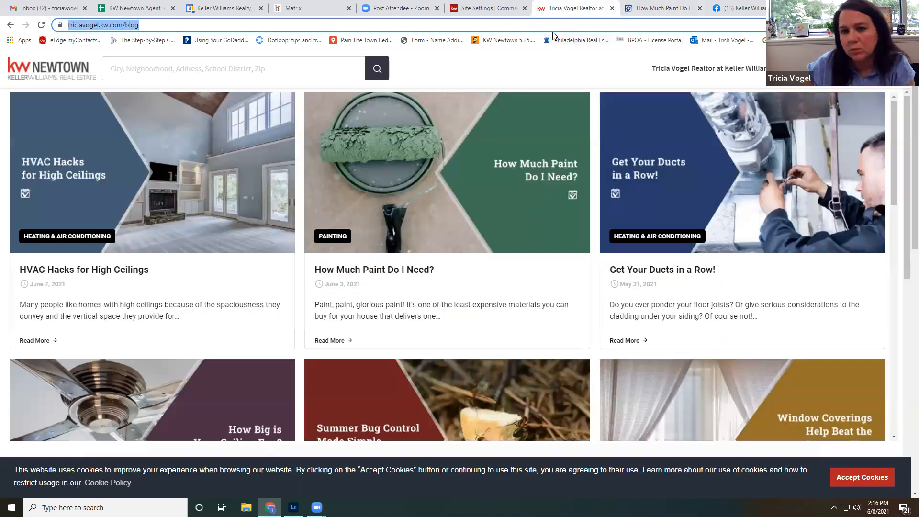
left_click(742, 11)
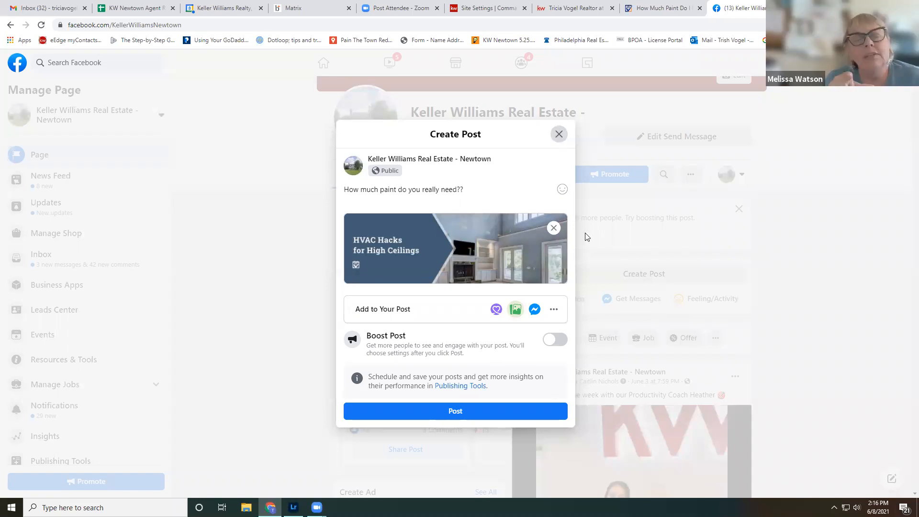
Discard the draft post and switch to managing the "Mercer County Real Estate" page.
left_click(559, 134)
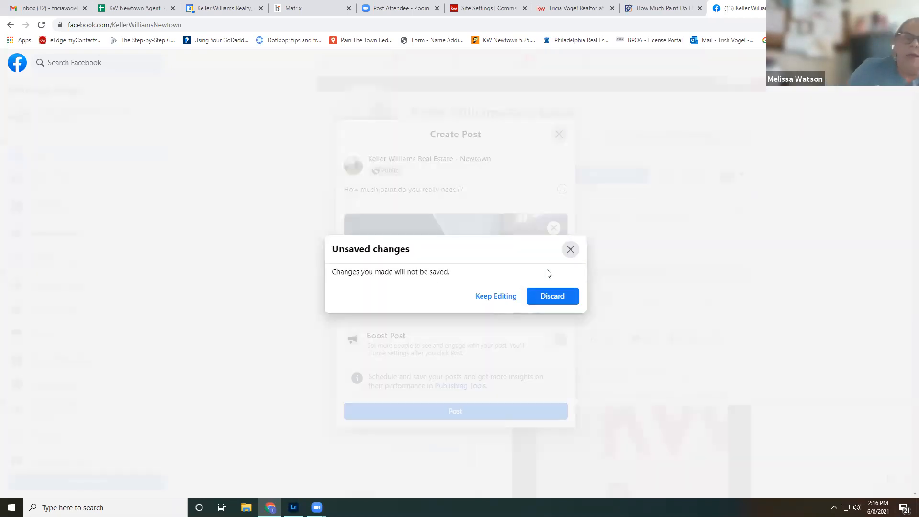
left_click(565, 300)
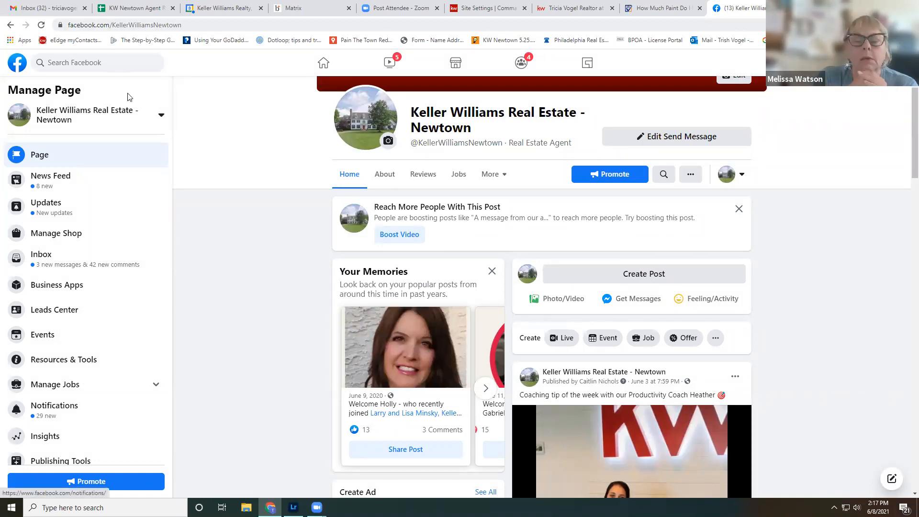
left_click(159, 118)
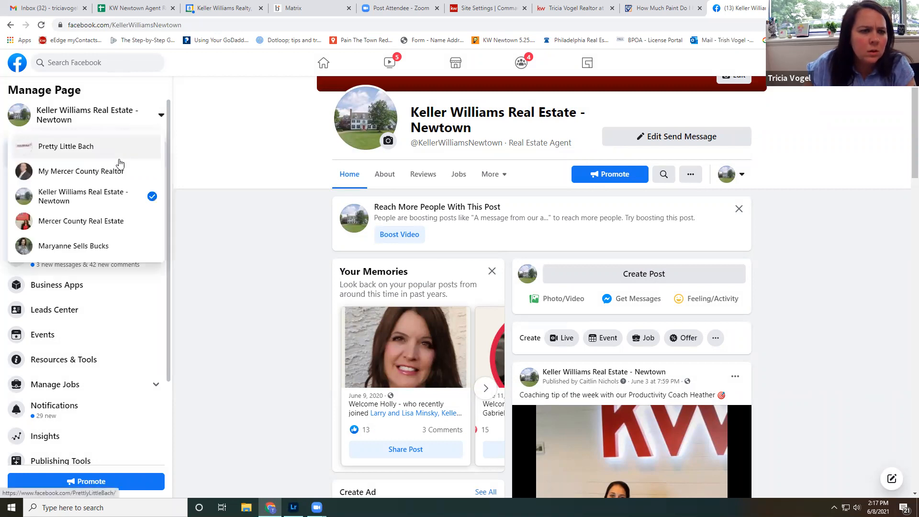
left_click(91, 220)
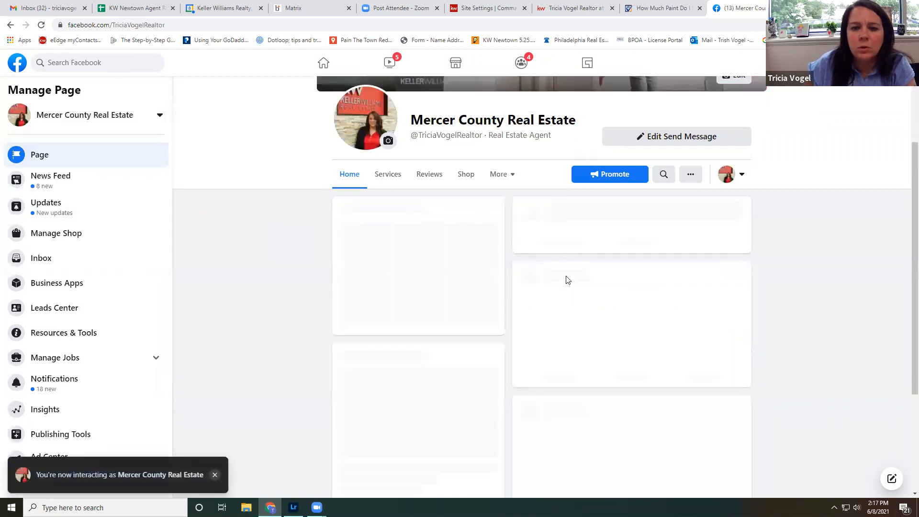
Start a post on the Mercer County page with the blog address, copy that address and remove its text, keeping the link preview.
left_click(625, 285)
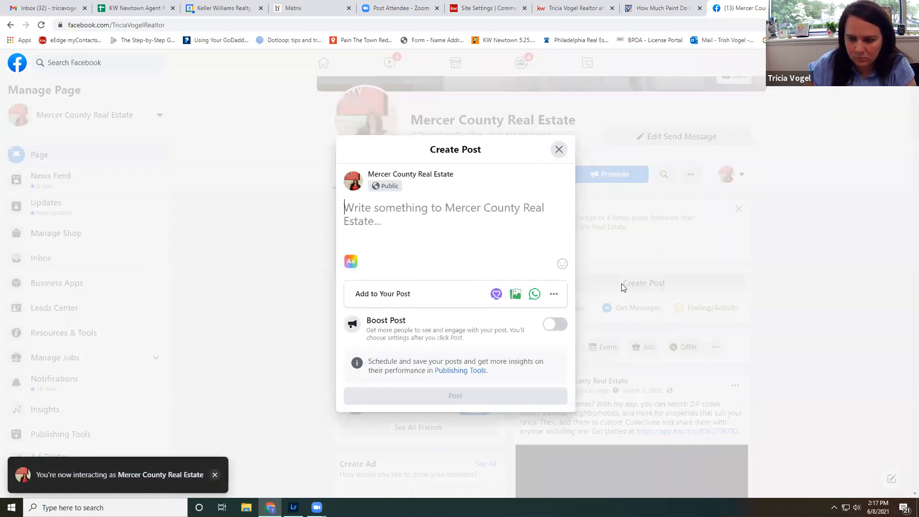
type("https://triciavogel.kw.com/blog")
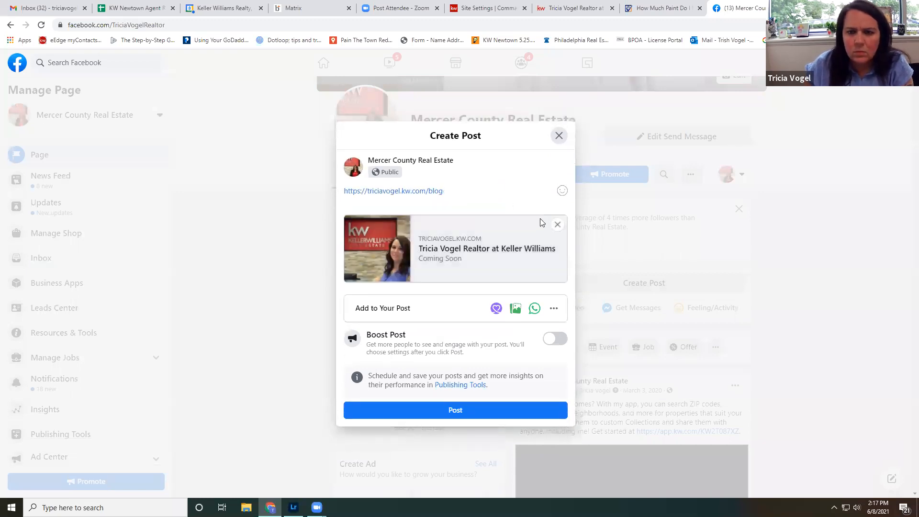
left_click_drag(446, 190, 230, 189)
key("ctrl+c")
key("BackSpace")
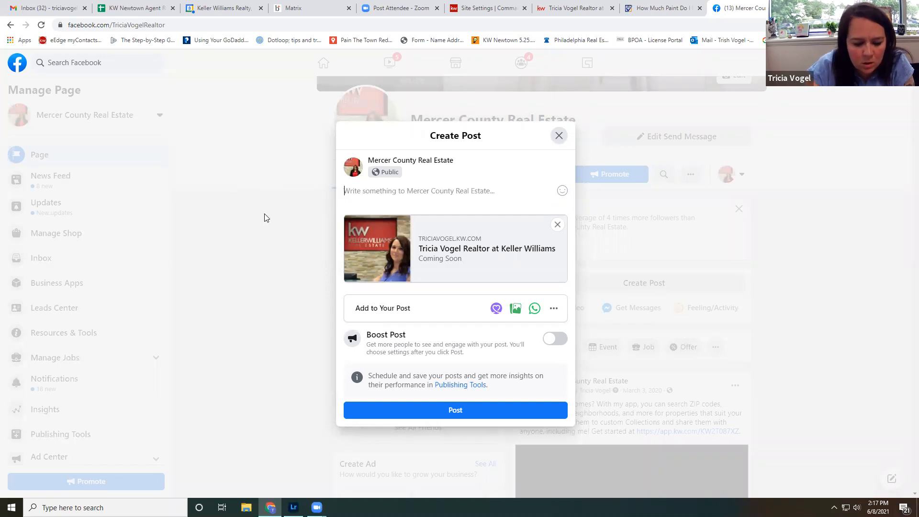
Enter "Hvac for high ceilings" as the post's text.
type("Hva")
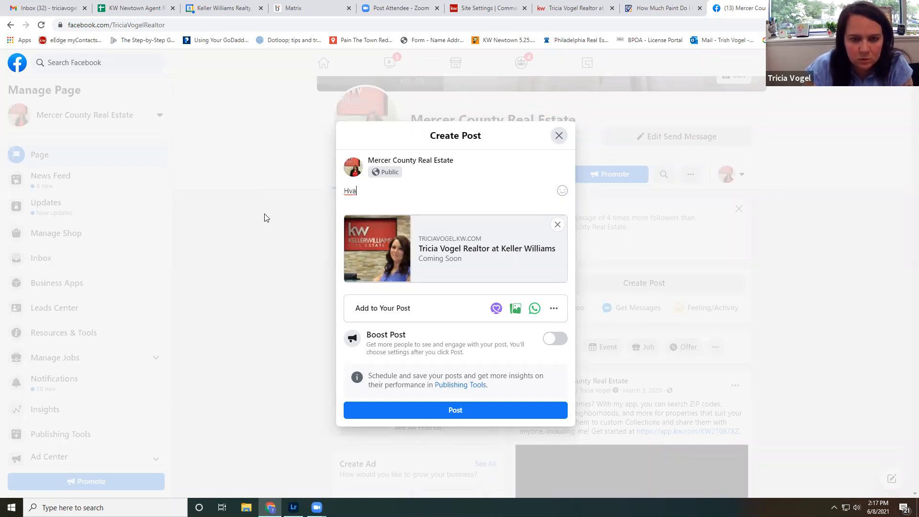
type("c for")
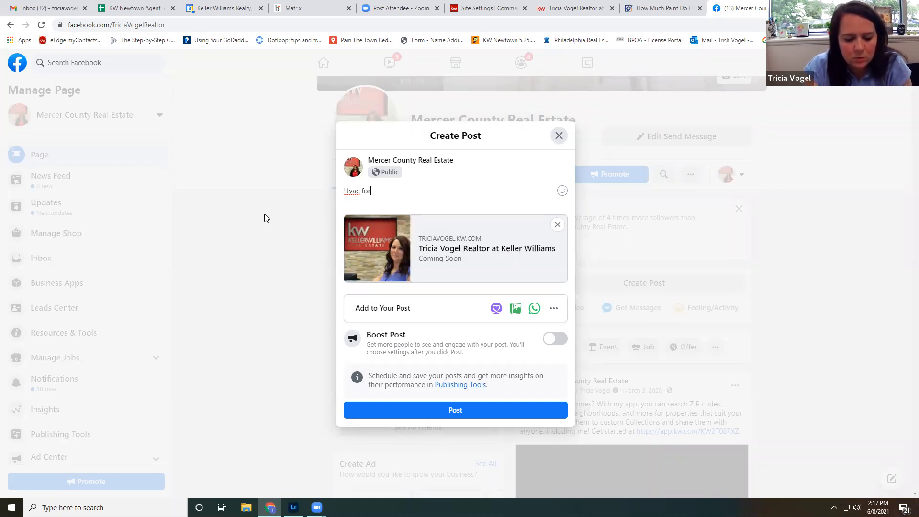
type(" high ceilings")
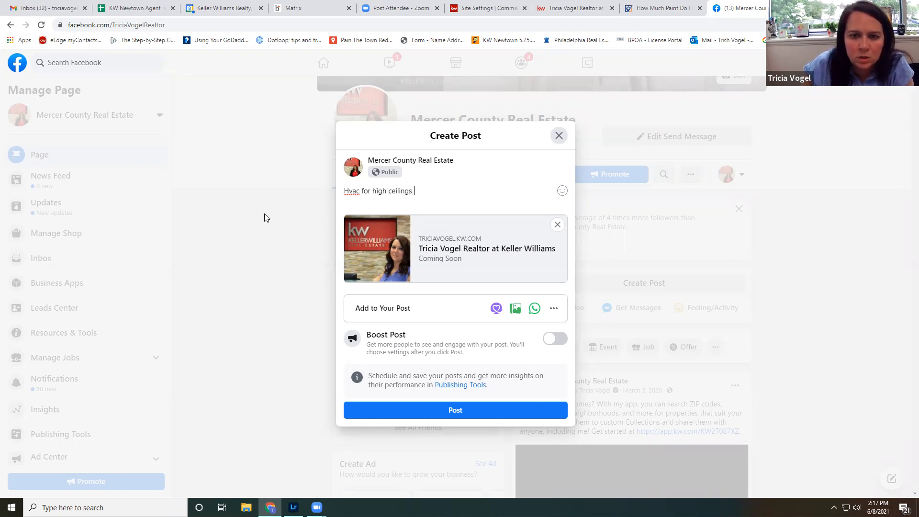
Attach the image "Copy of Untitled Design (55)" from Downloads to the post and publish it.
left_click(517, 309)
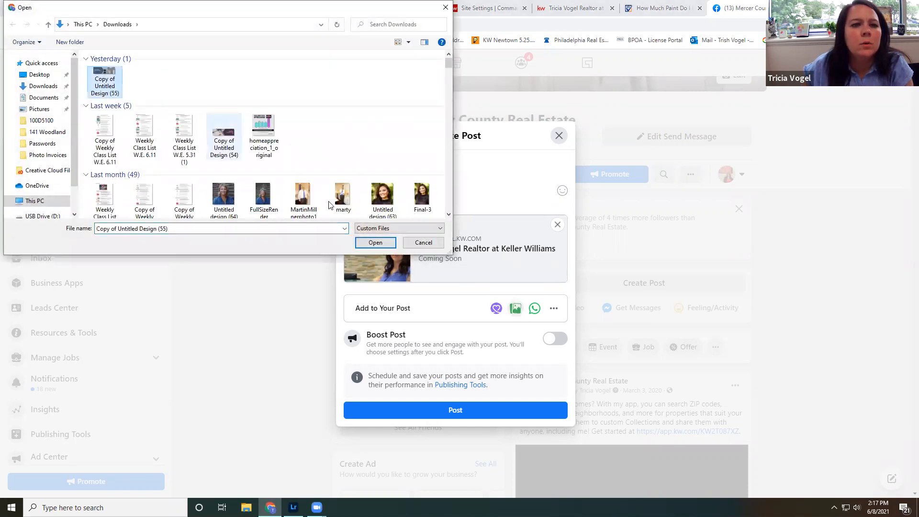
left_click(375, 242)
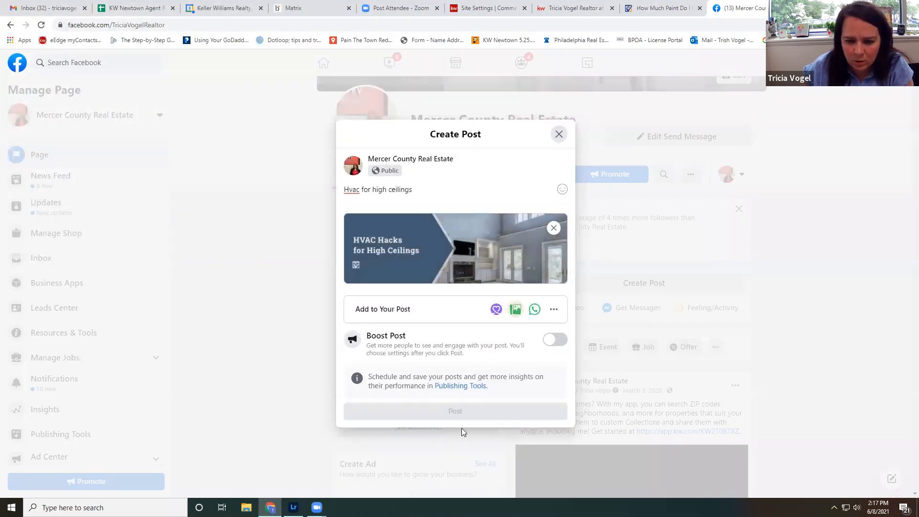
left_click(471, 416)
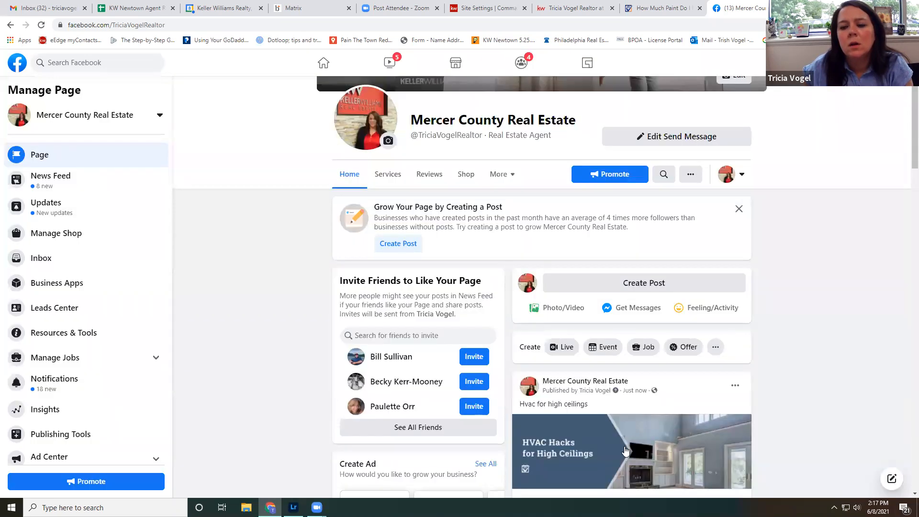
Open the published post's image to check where it leads and return to the page.
scroll(621, 328, "down", 4)
left_click(621, 328)
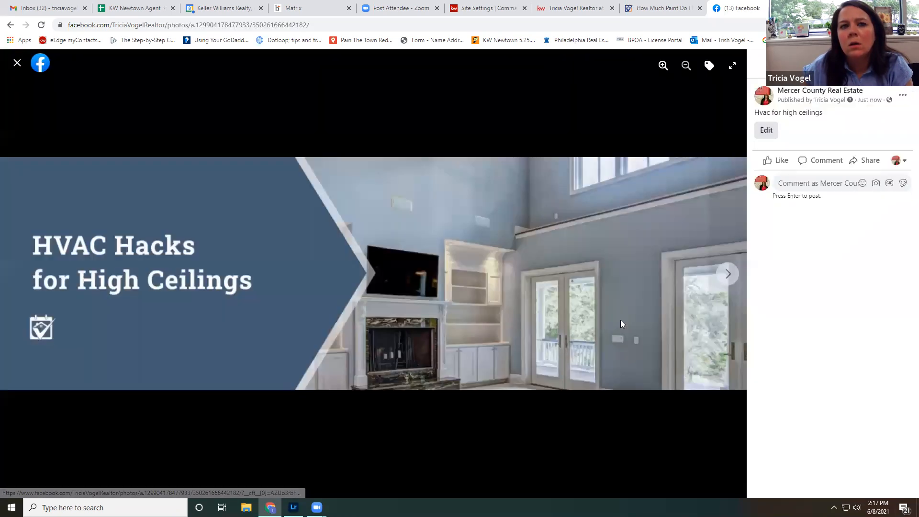
left_click(17, 63)
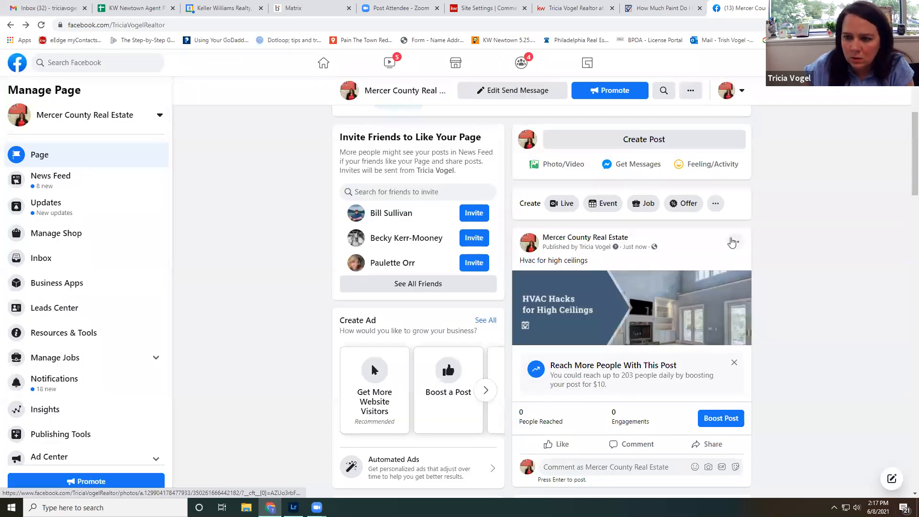
Try adding the blog address to the published post's text, copy the address again and close the editor without saving.
left_click(736, 242)
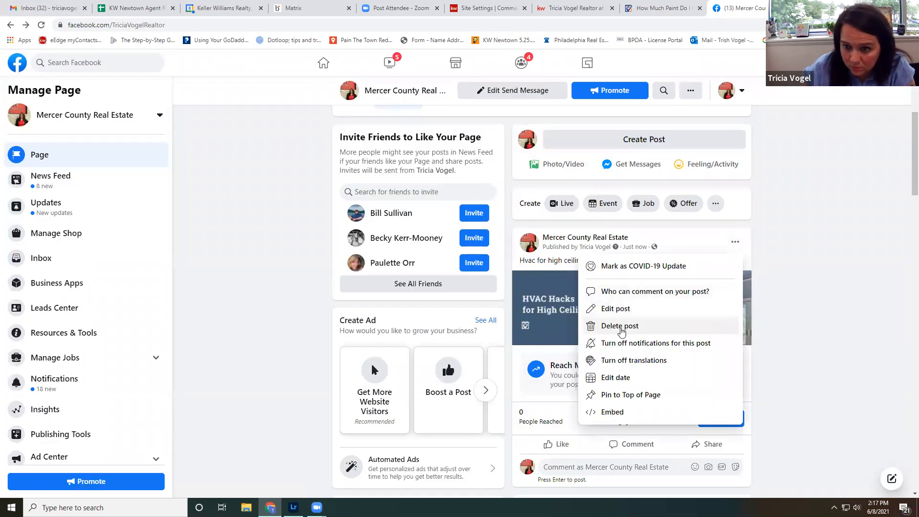
left_click(622, 309)
key("ctrl+v")
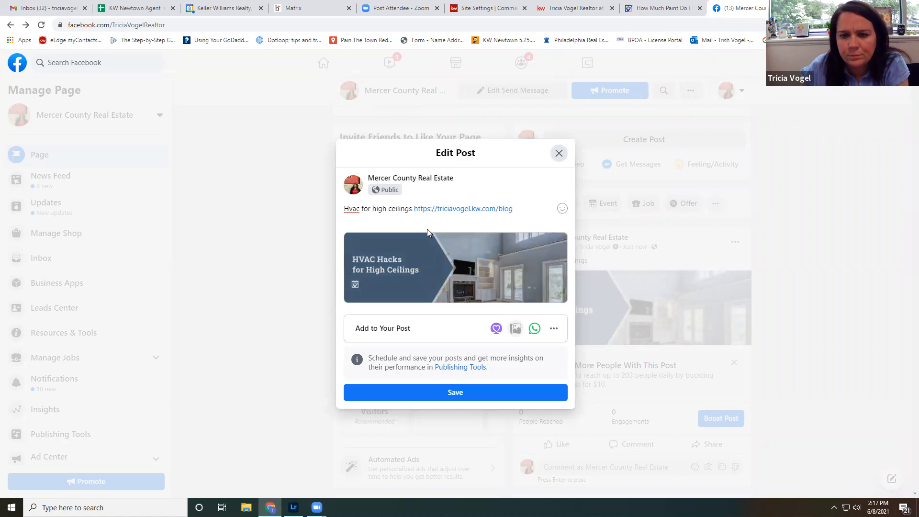
left_click_drag(386, 219, 436, 265)
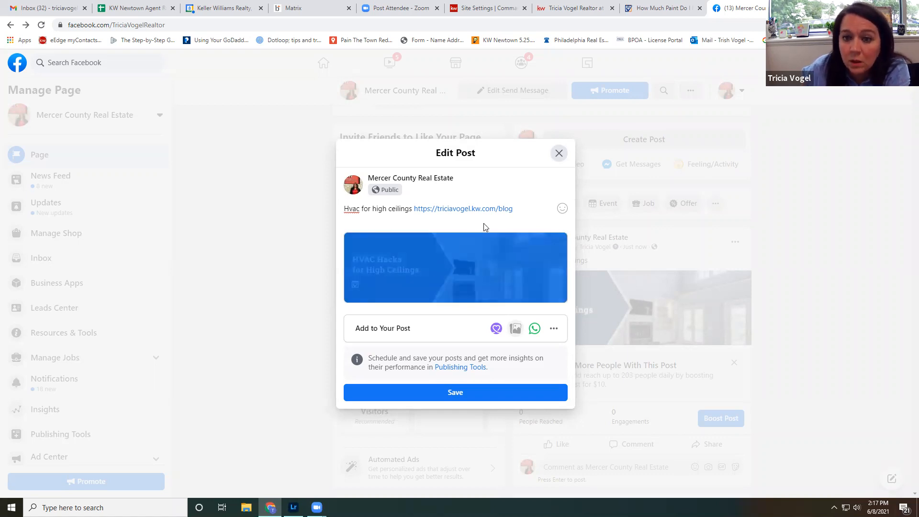
left_click(499, 221)
left_click_drag(513, 210, 415, 210)
key("ctrl+c")
left_click(533, 267)
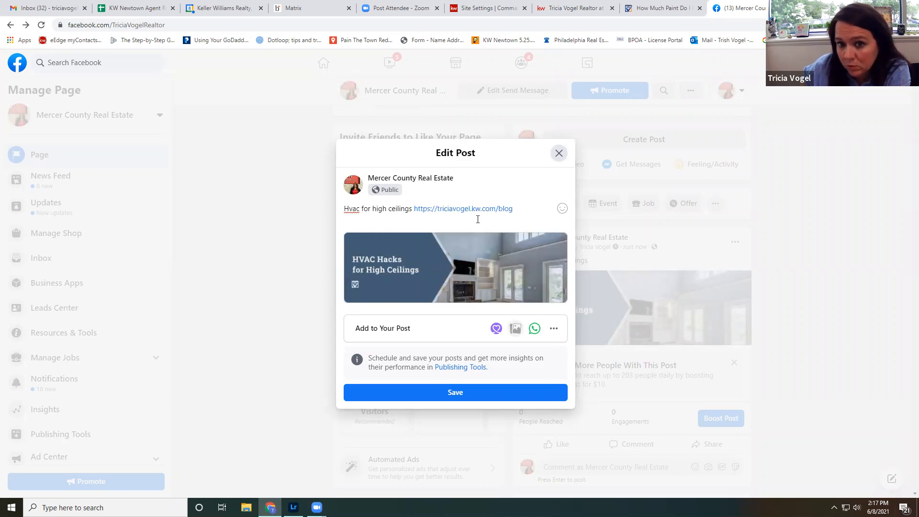
left_click(559, 154)
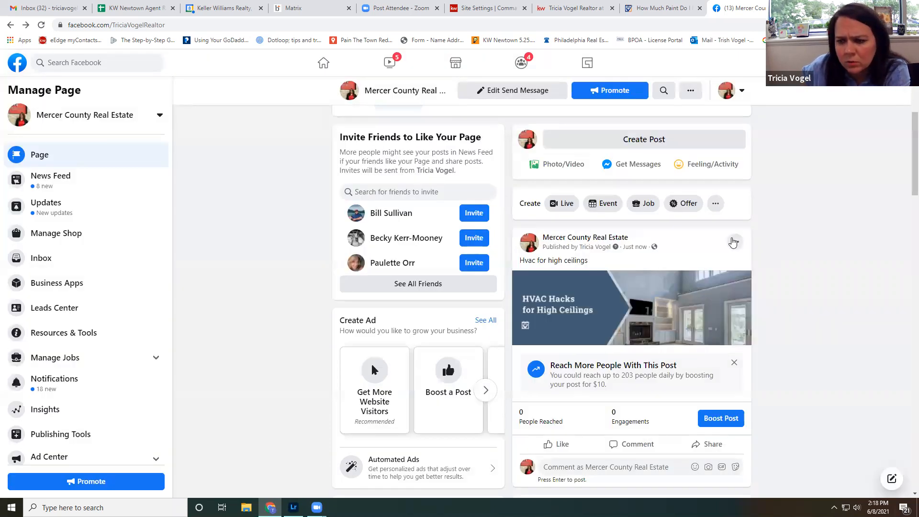
Delete the "Hvac for high ceilings" post from the Mercer County Real Estate page.
left_click(733, 243)
left_click(633, 324)
left_click(563, 295)
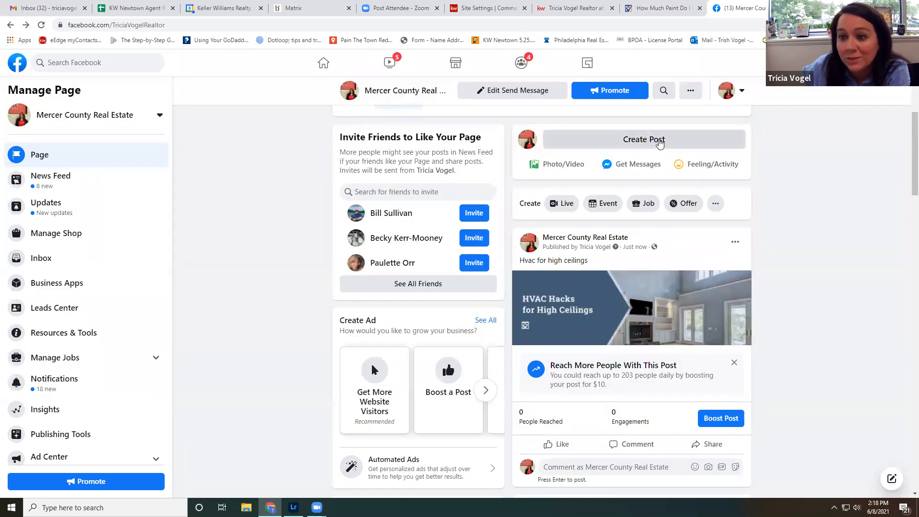
Draft a new Mercer County Real Estate page post with the copied blog address and check for alternative link previews.
left_click(660, 143)
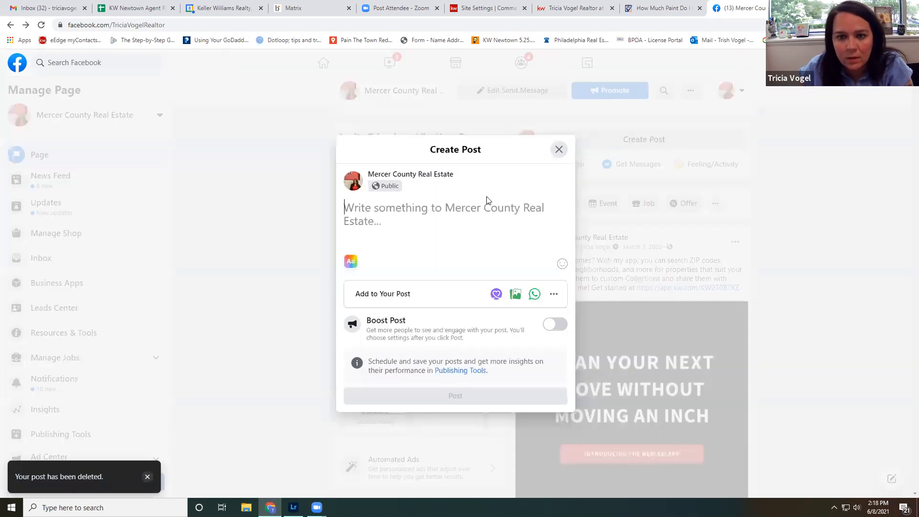
key("ctrl+v")
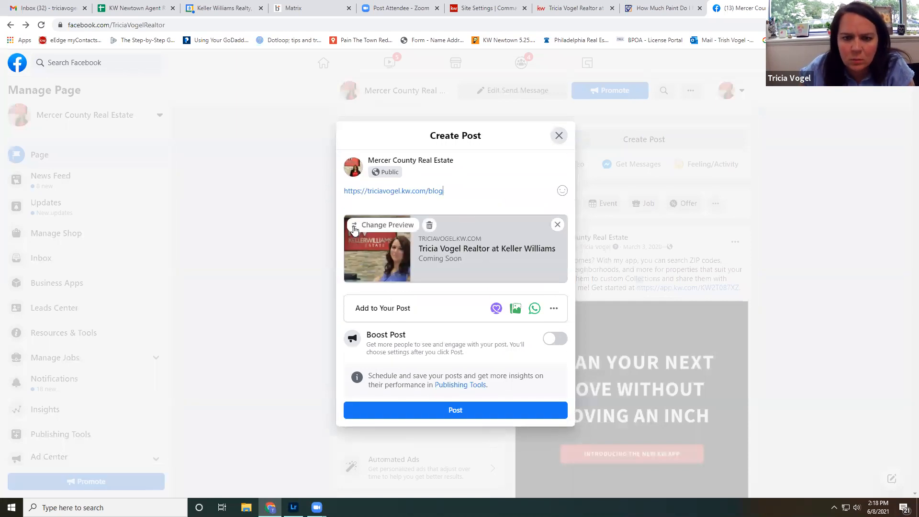
left_click(354, 230)
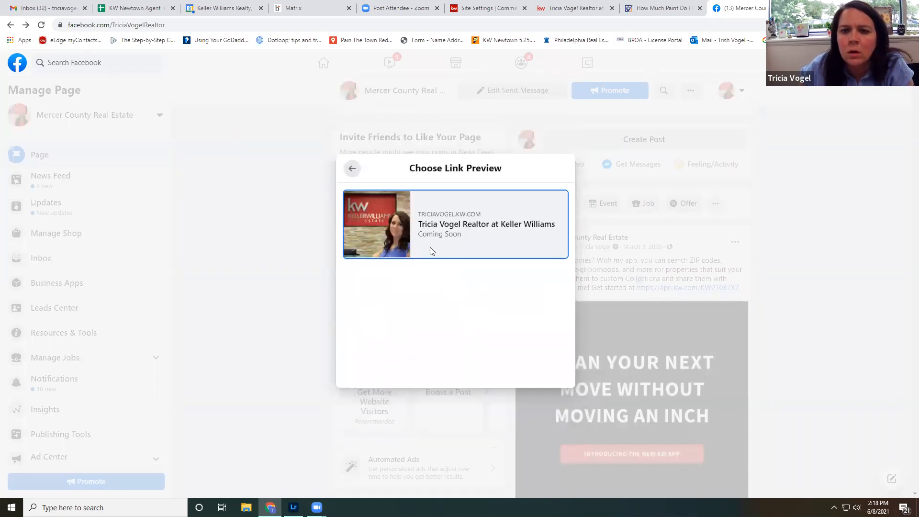
left_click(430, 247)
left_click(354, 225)
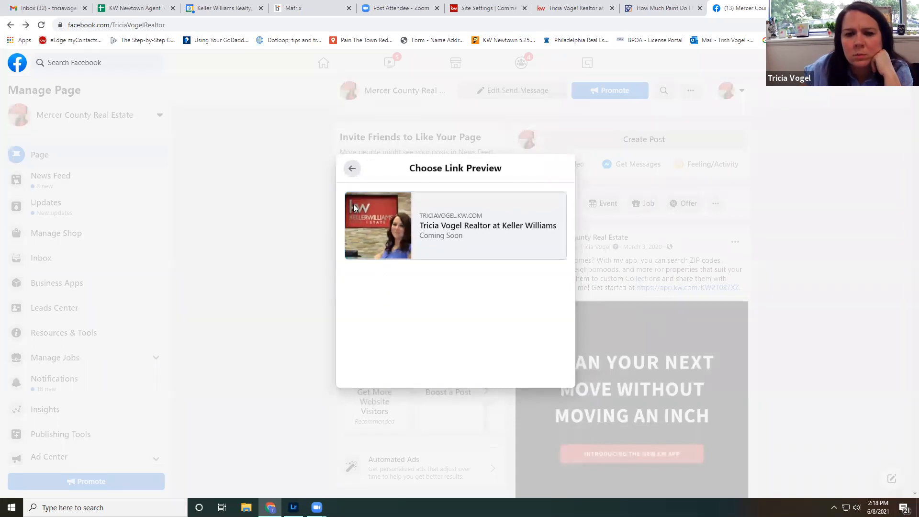
left_click(353, 171)
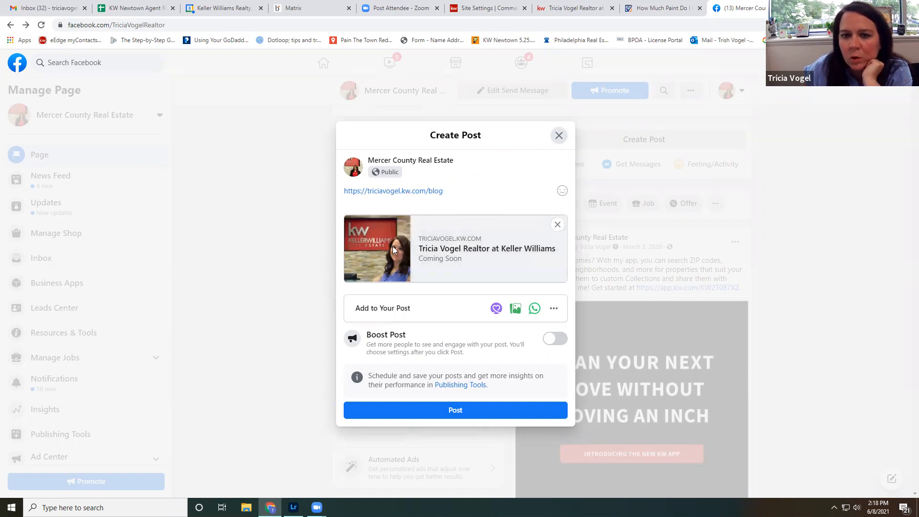
Discard the unpublished draft post containing the blog link and return to the business page.
left_click(559, 135)
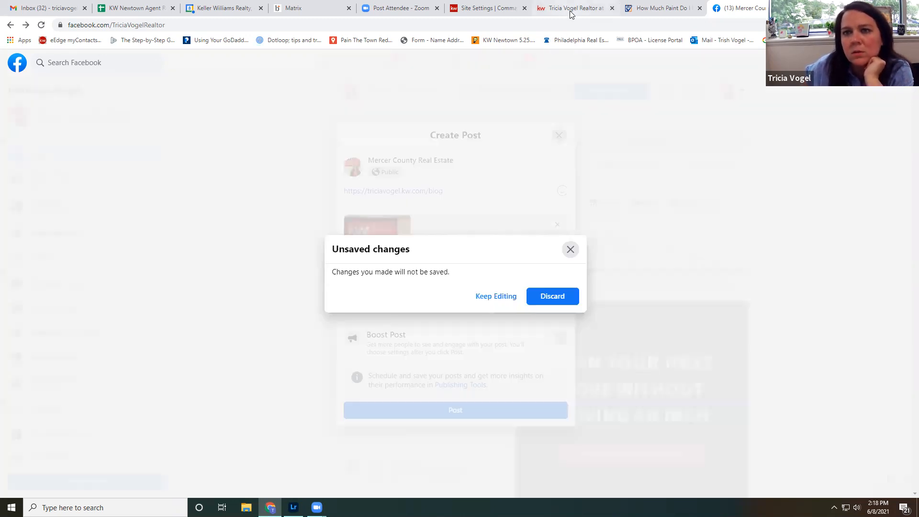
left_click(571, 249)
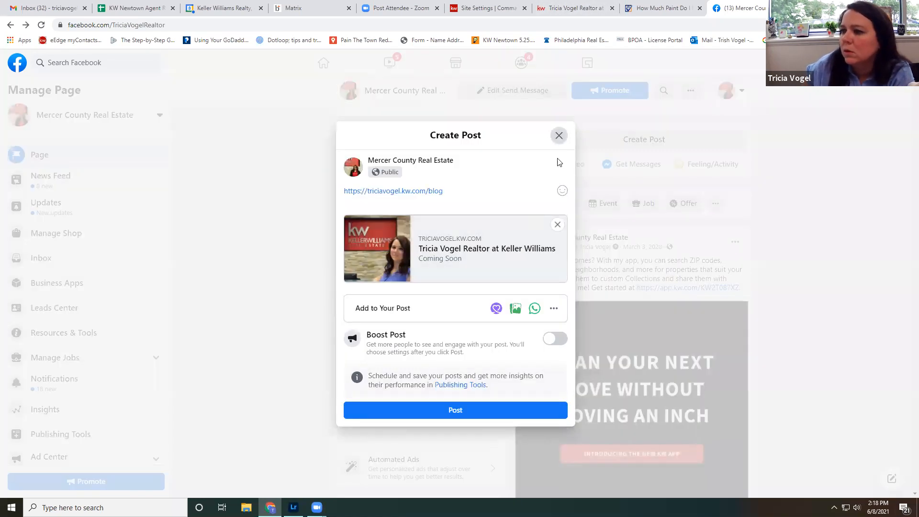
left_click(559, 136)
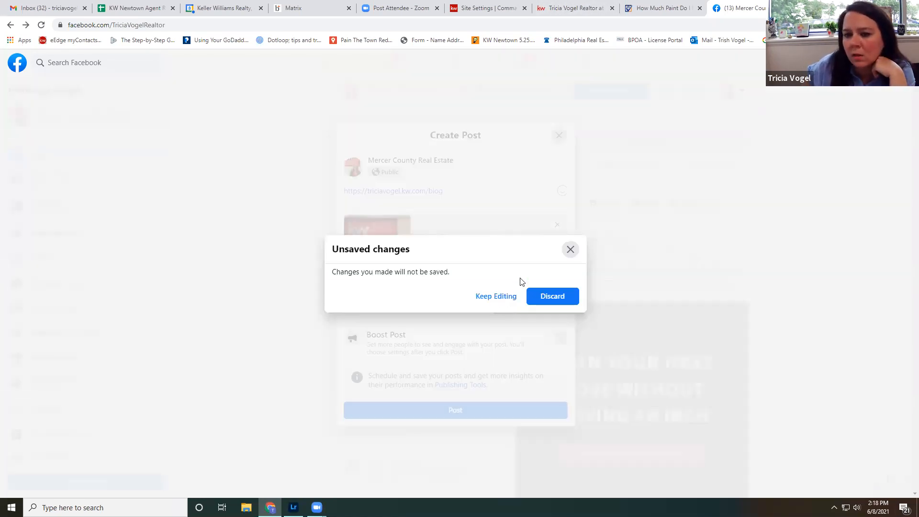
left_click(556, 298)
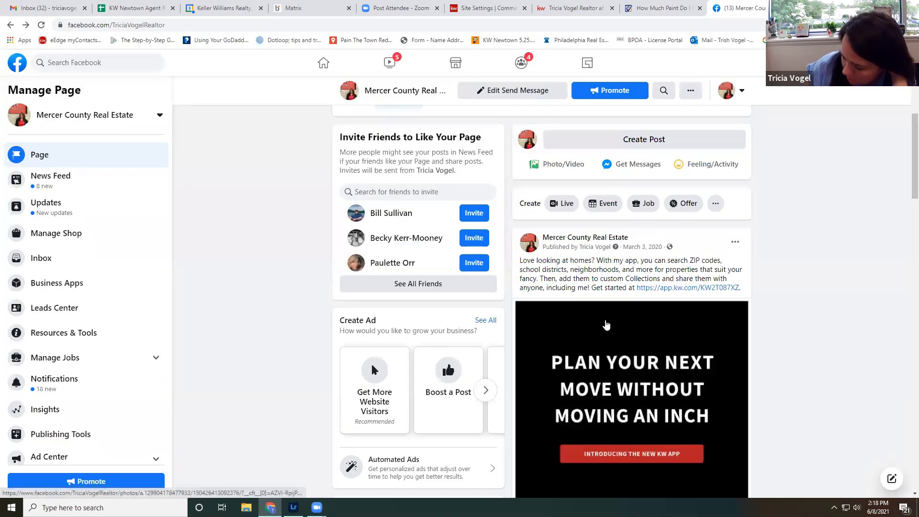
scroll(771, 278, "up", 3)
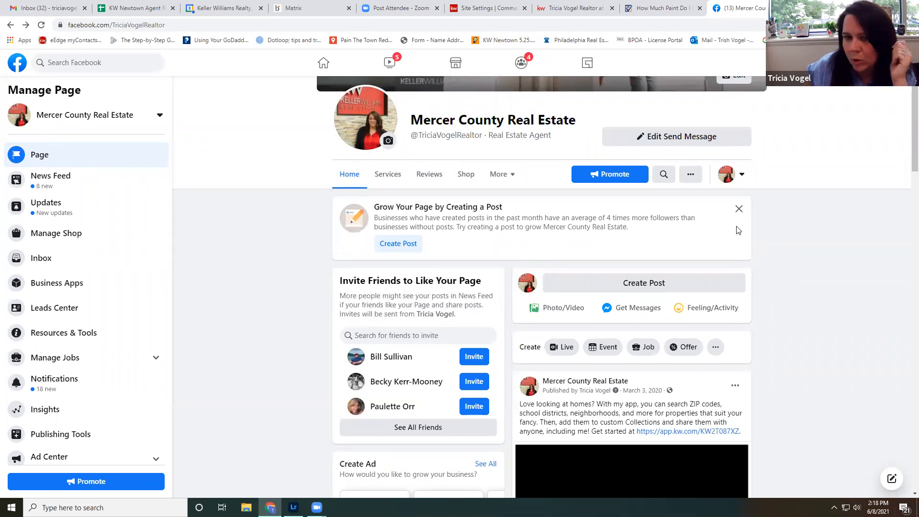
Switch back to the KW agent site, go to its home page and open the blog page from there.
left_click(649, 12)
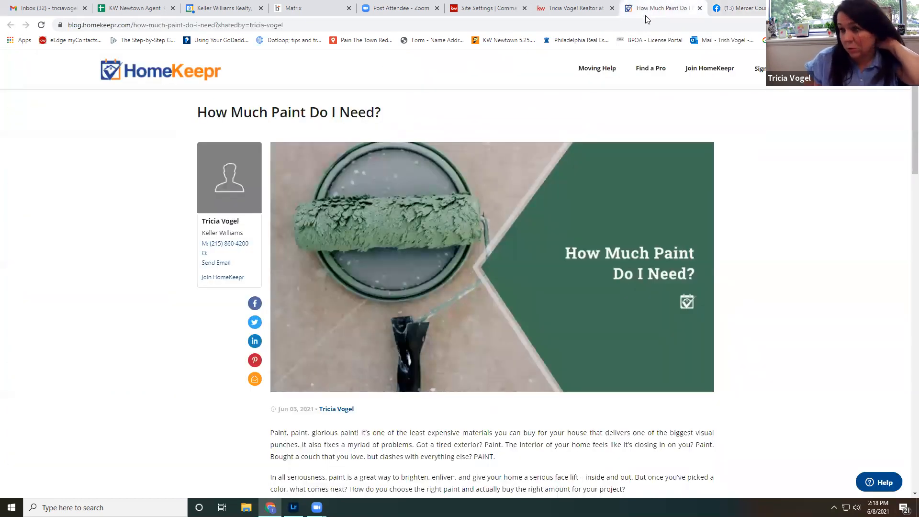
left_click(555, 14)
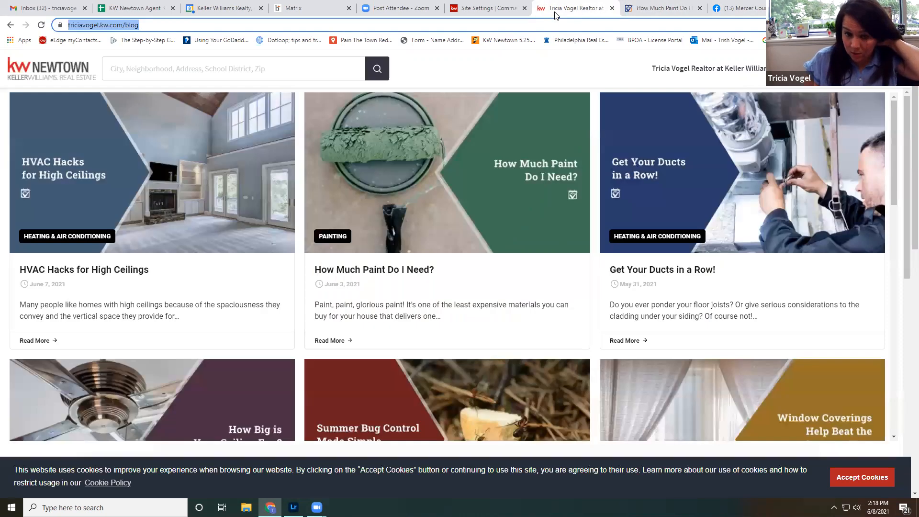
left_click(48, 54)
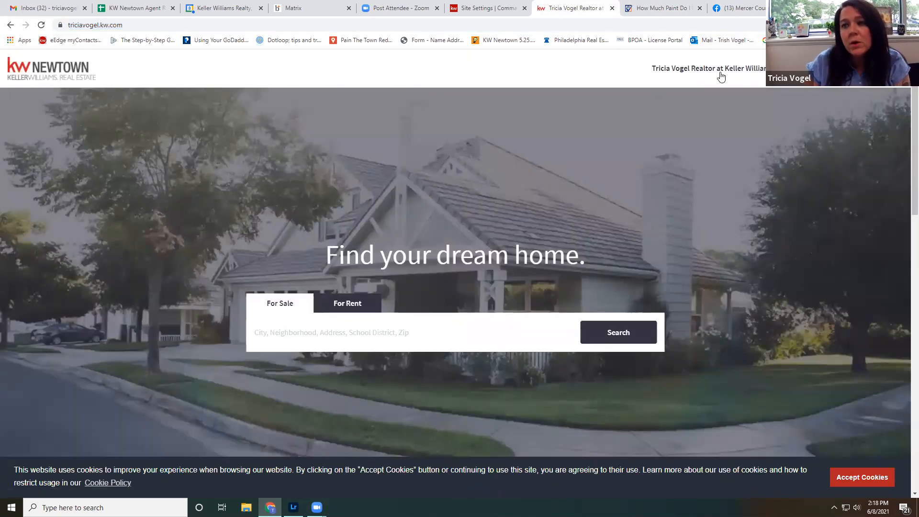
mouse_move(722, 76)
left_click(700, 191)
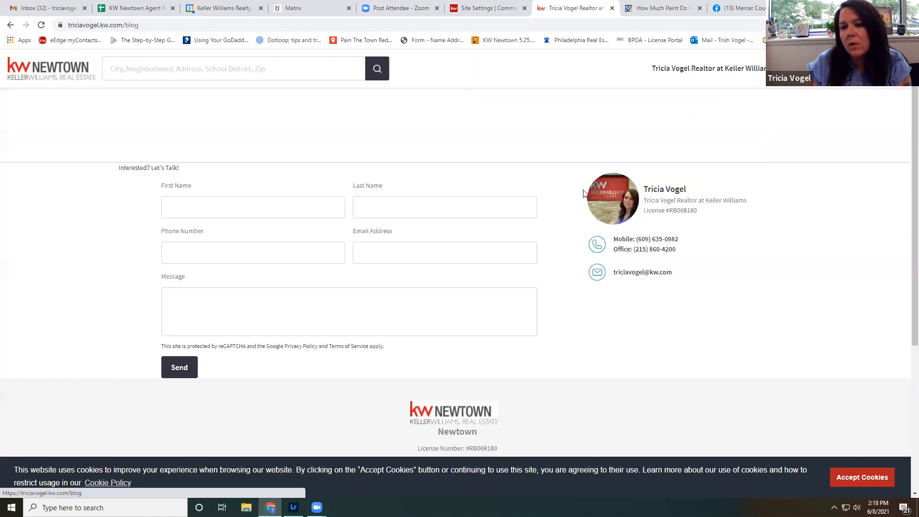